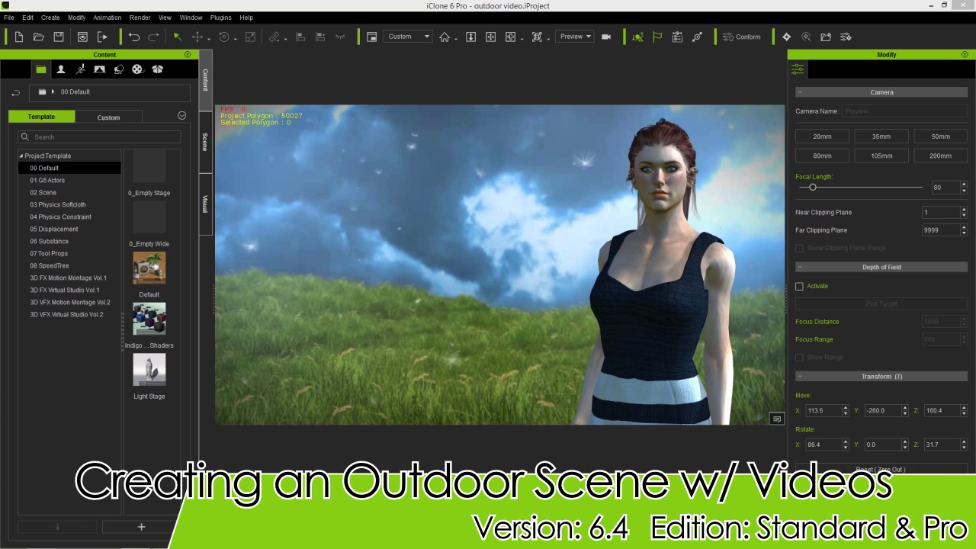
# Step: Play back the finished outdoor scene's animation, pausing and resuming it, and stop playback to return to the first frame
pyautogui.click(442, 531)
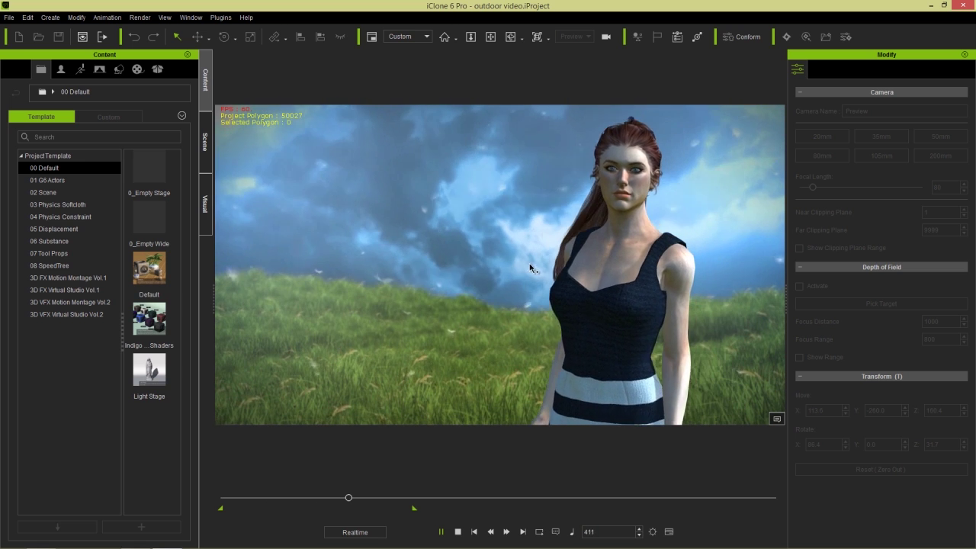
pyautogui.click(441, 532)
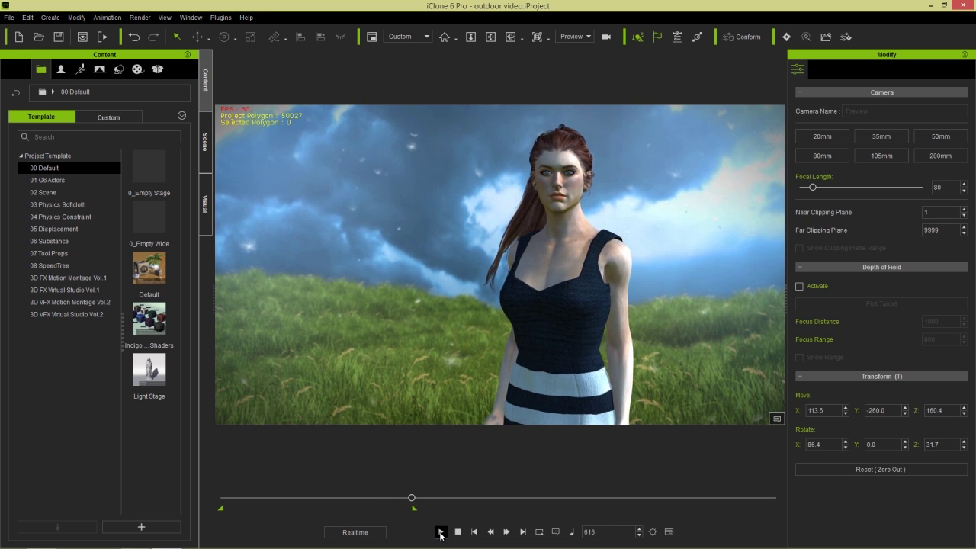
pyautogui.click(441, 532)
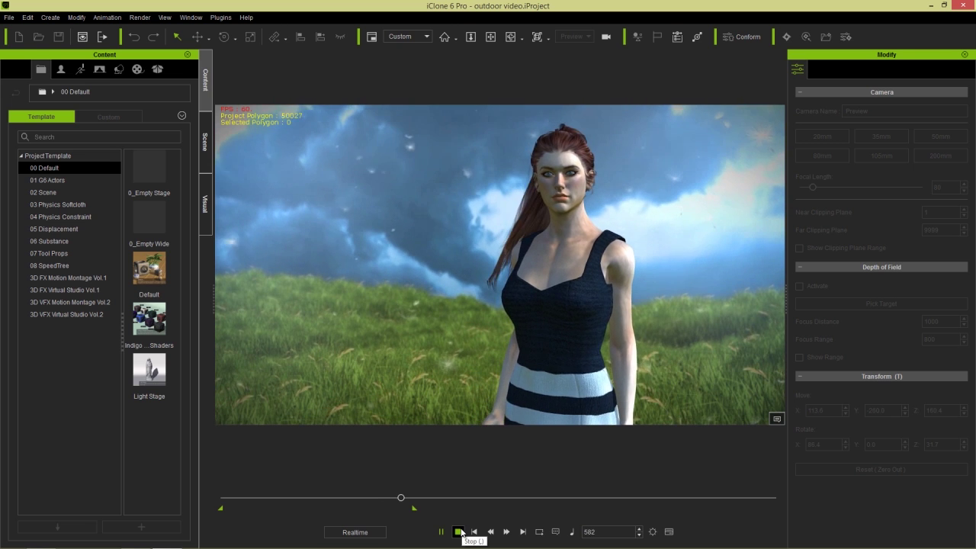
pyautogui.click(458, 531)
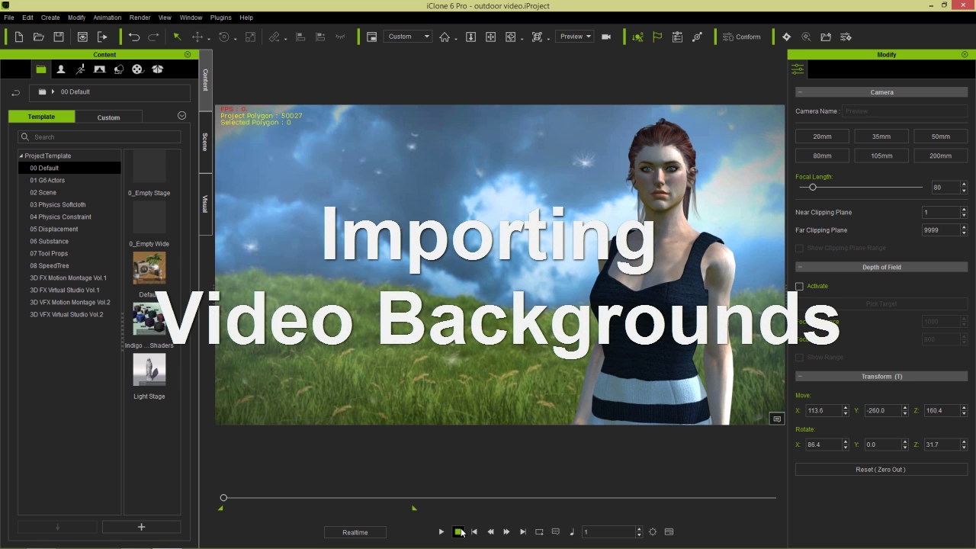
# Step: Start a new project without saving the current one and set the video render frame size to HD 720p (1280x720)
pyautogui.click(19, 37)
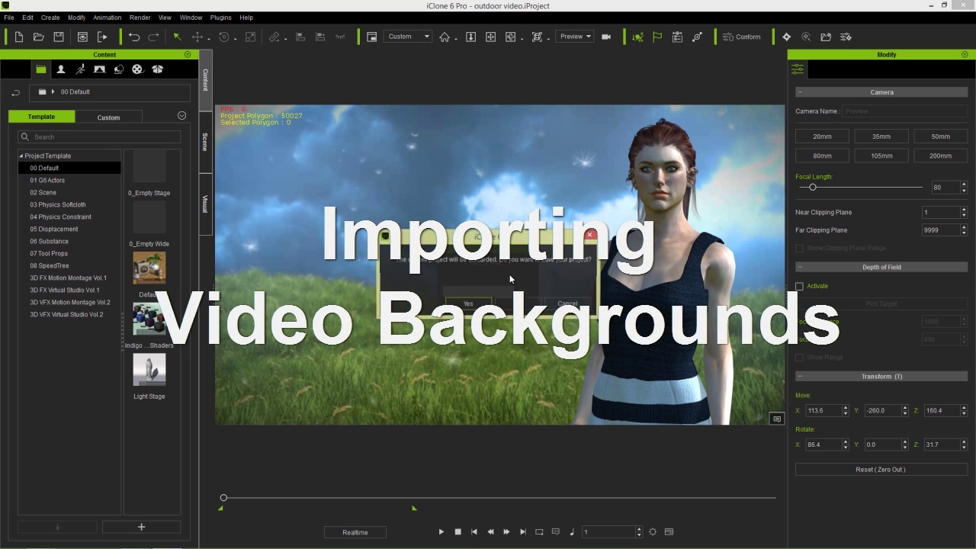
pyautogui.click(518, 303)
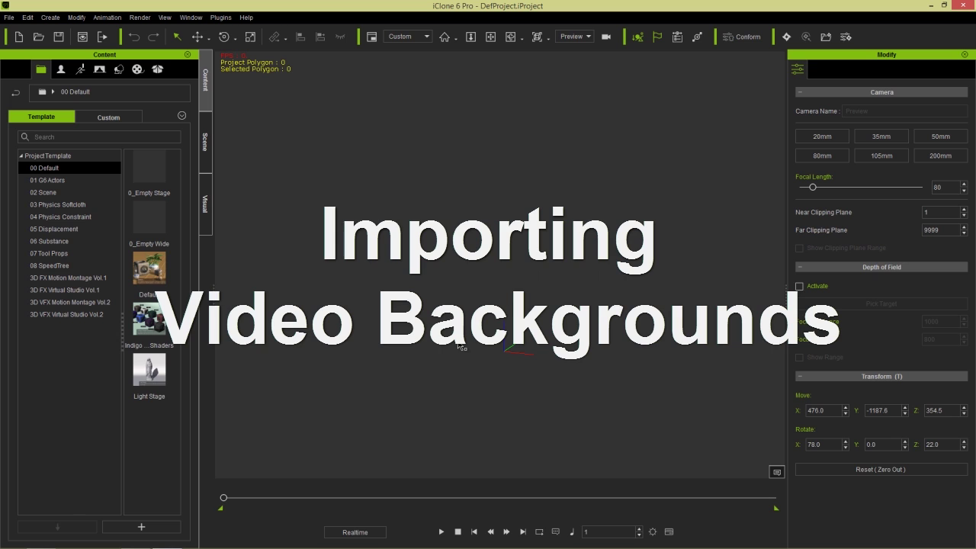
pyautogui.click(140, 17)
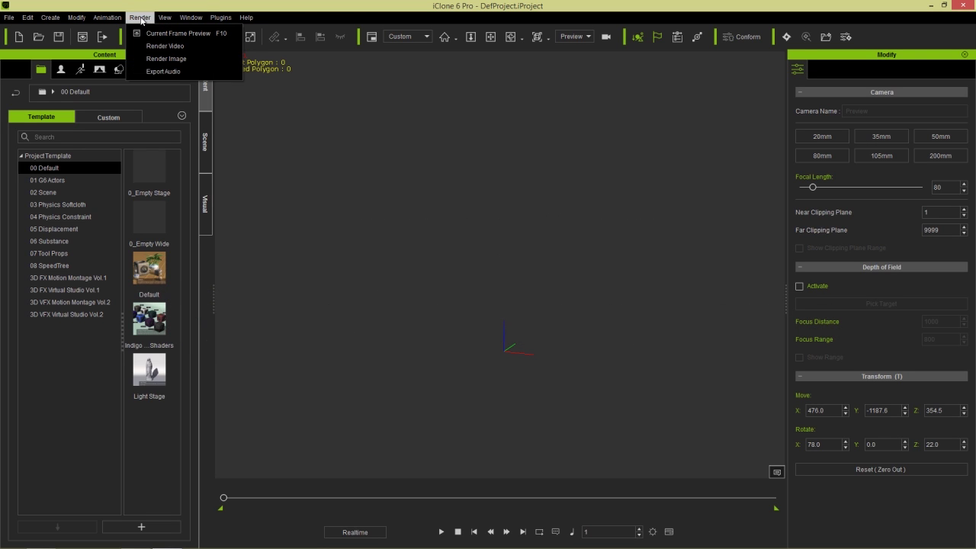
pyautogui.click(172, 48)
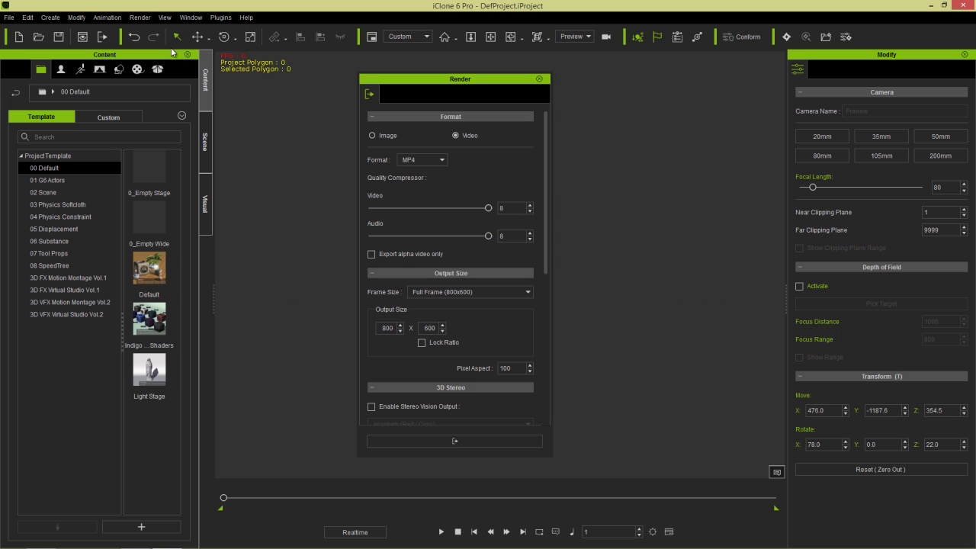
pyautogui.click(440, 292)
pyautogui.click(446, 309)
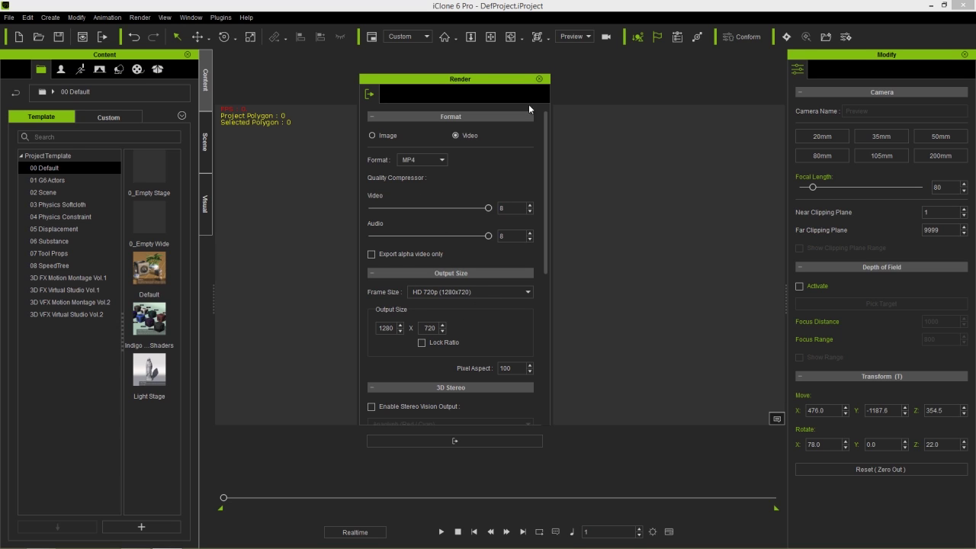
pyautogui.click(539, 79)
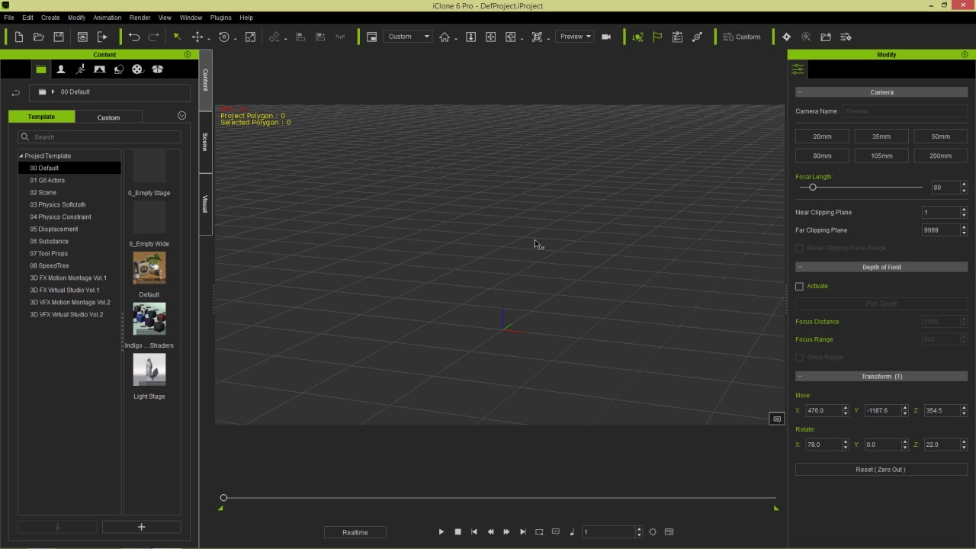
# Step: Bring Spring Stroll A.popVideo from the Animated Backgrounds Landscape folder into the empty scene as the video background
pyautogui.hotkey('alt', 'Tab')
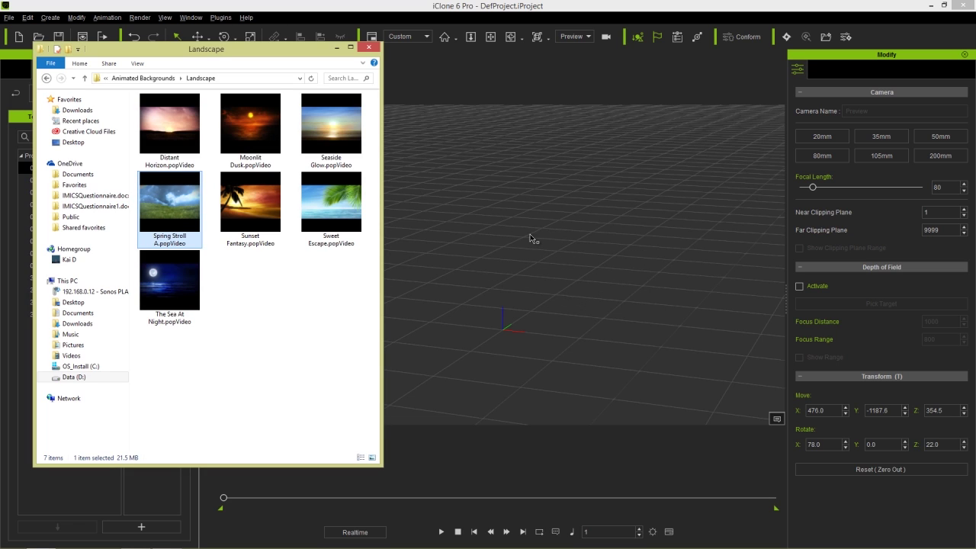
pyautogui.click(167, 79)
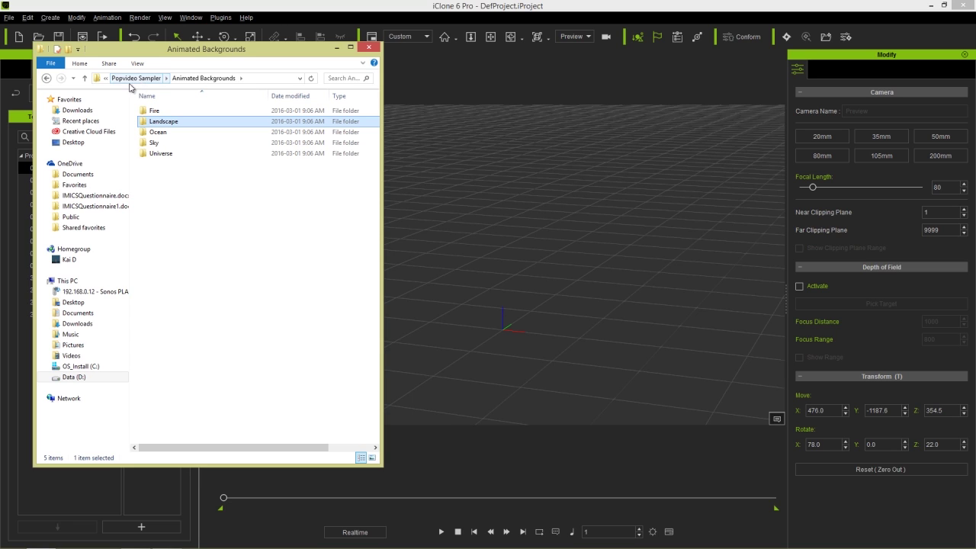
pyautogui.doubleClick(163, 122)
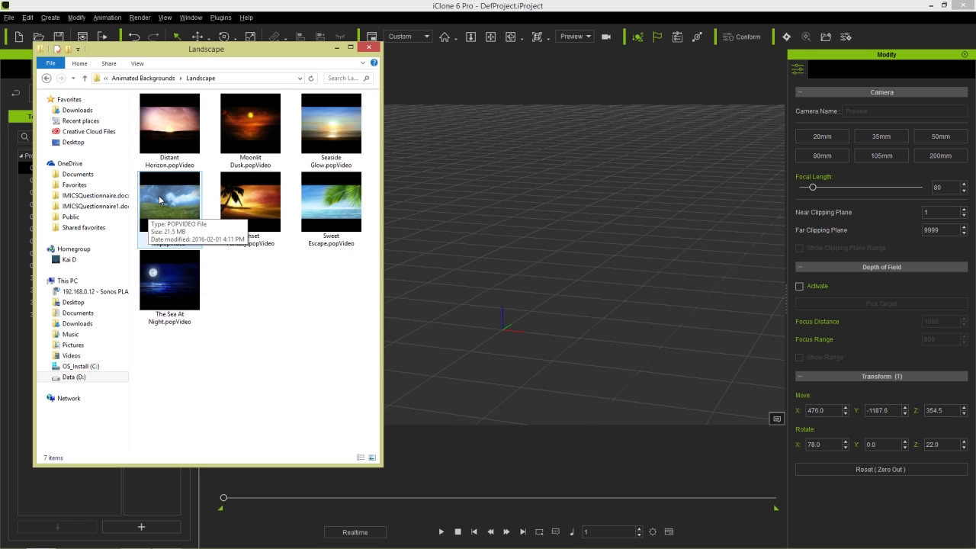
pyautogui.moveTo(172, 193); pyautogui.dragTo(481, 211)
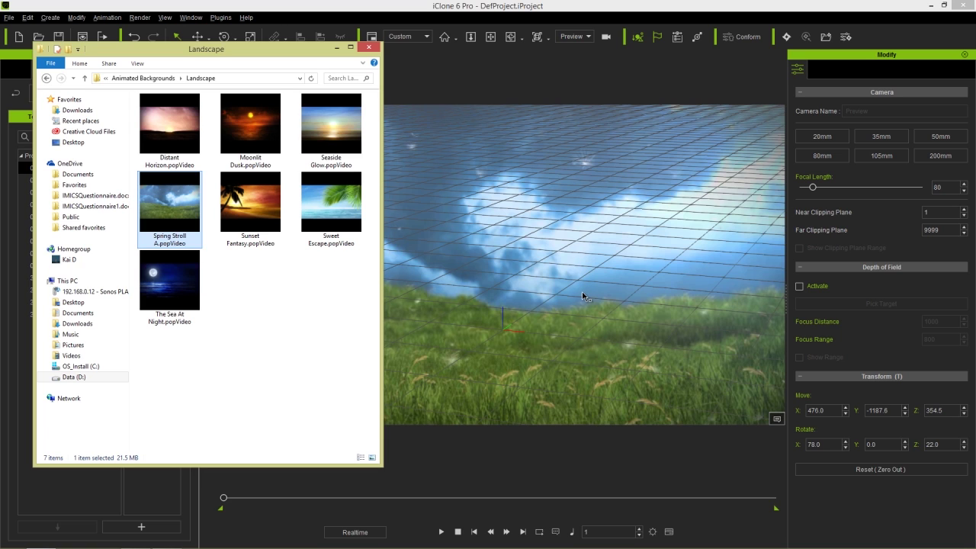
pyautogui.click(523, 9)
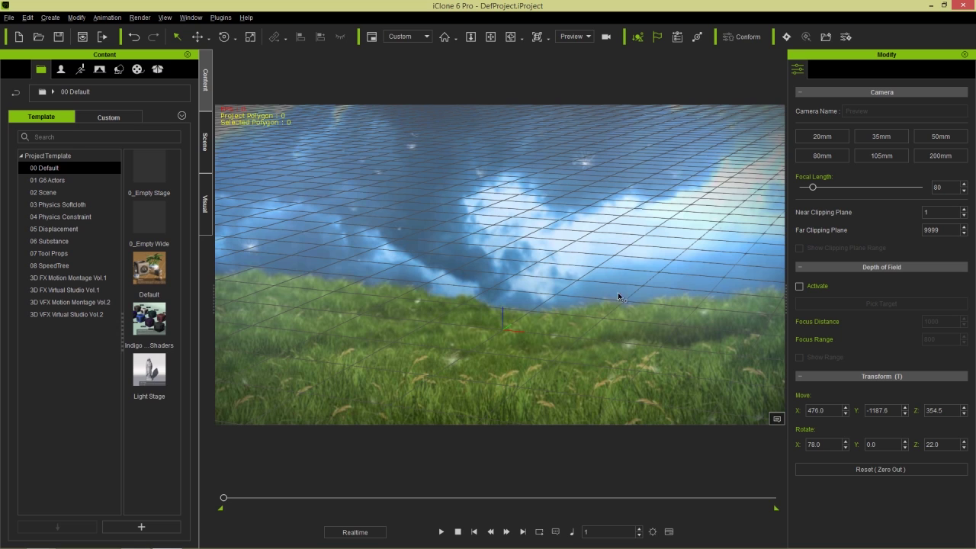
# Step: Add the Natalie avatar from the 00_CC Character templates to the scene and compose an upper-body shot with her right of centre
pyautogui.click(63, 70)
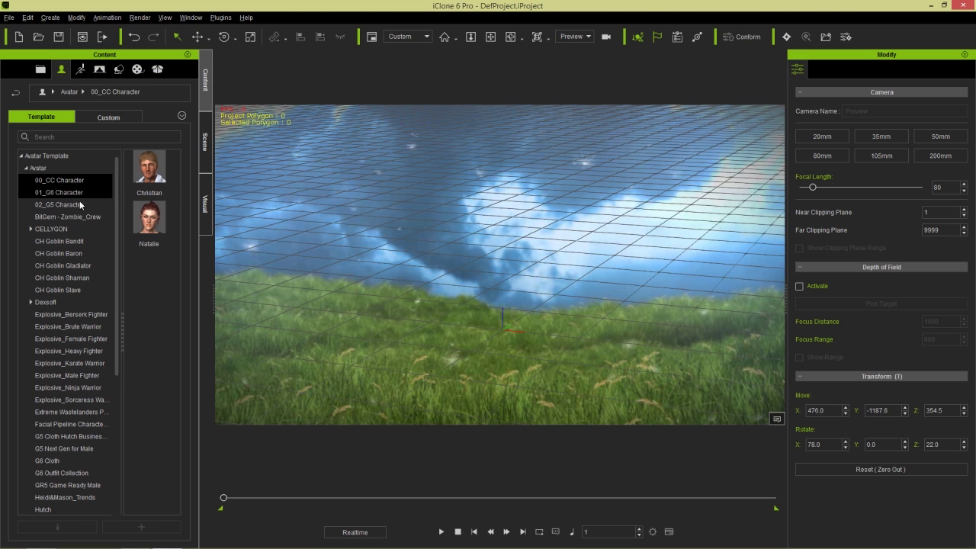
pyautogui.moveTo(149, 220); pyautogui.dragTo(541, 311)
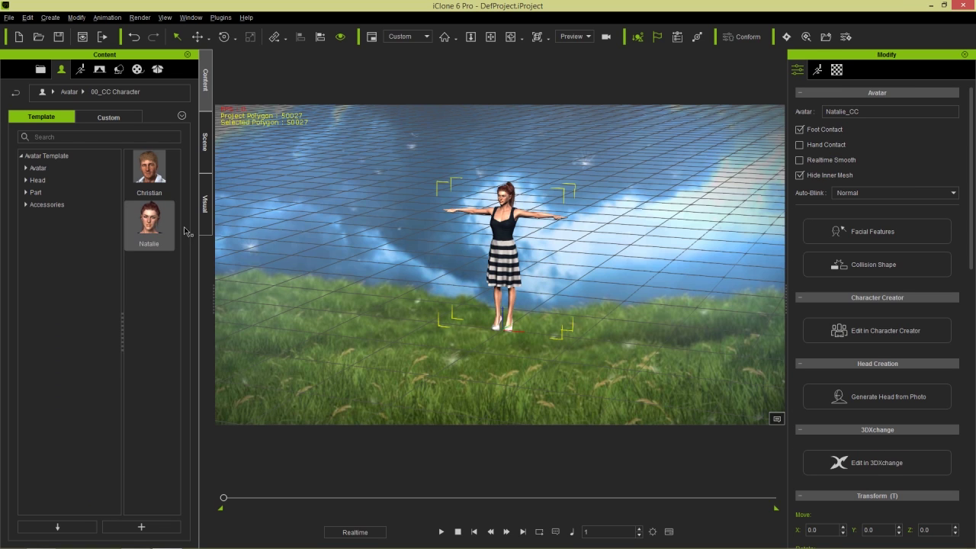
pyautogui.press('z')
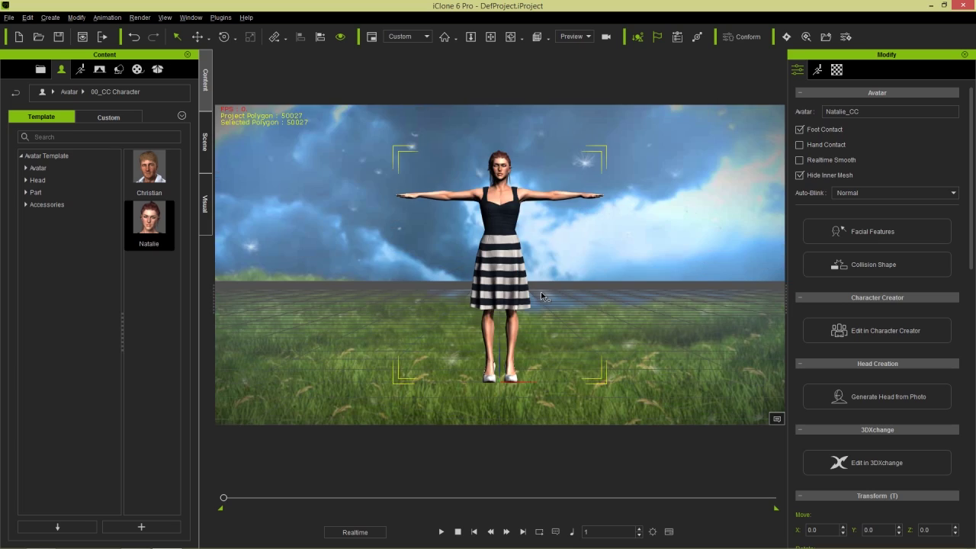
pyautogui.moveTo(543, 269); pyautogui.dragTo(525, 263, button='right')
pyautogui.scroll(5, 521, 263)
pyautogui.moveTo(556, 276); pyautogui.dragTo(623, 286, button='middle')
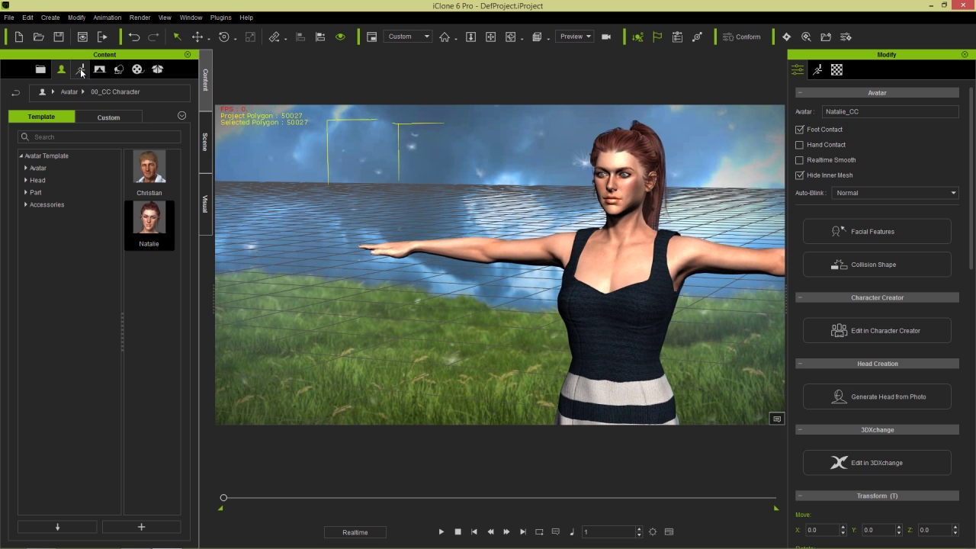
# Step: Apply the Idle motion from 02_G6 Motion_Heidi to the avatar and preview it in playback
pyautogui.click(81, 70)
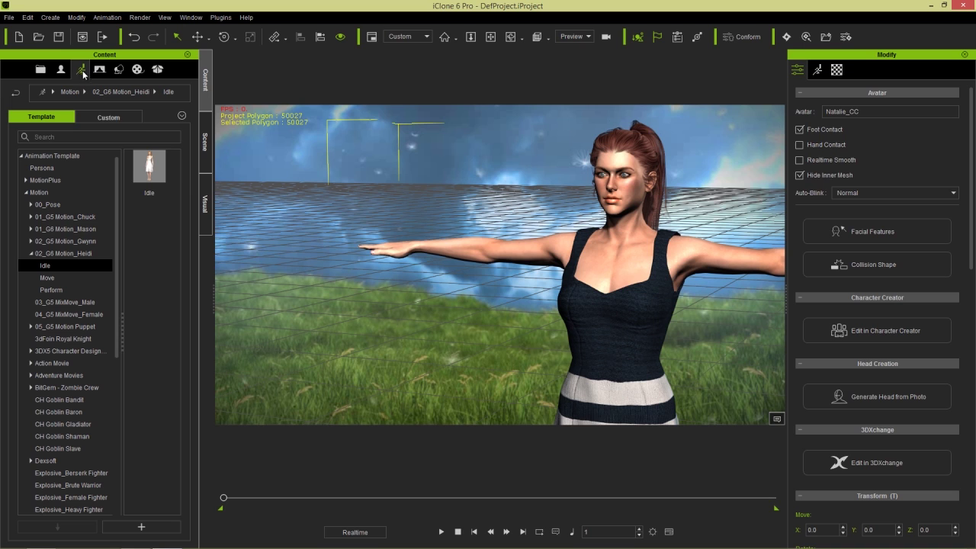
pyautogui.click(81, 257)
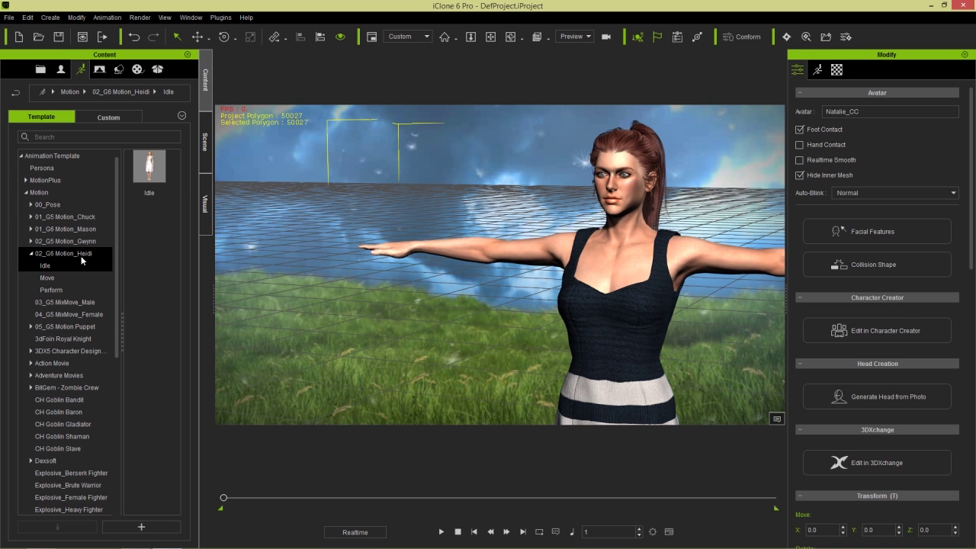
pyautogui.doubleClick(153, 168)
pyautogui.press('space')
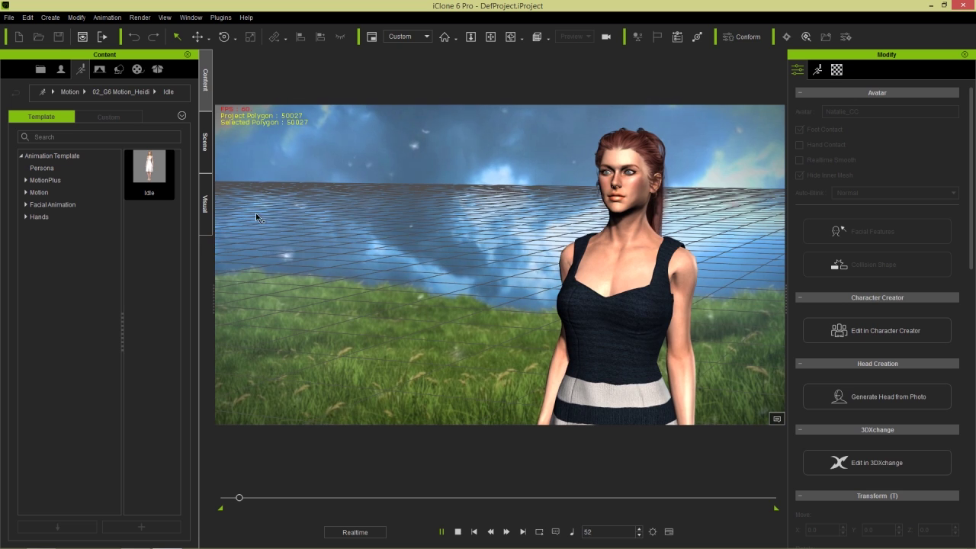
pyautogui.click(459, 532)
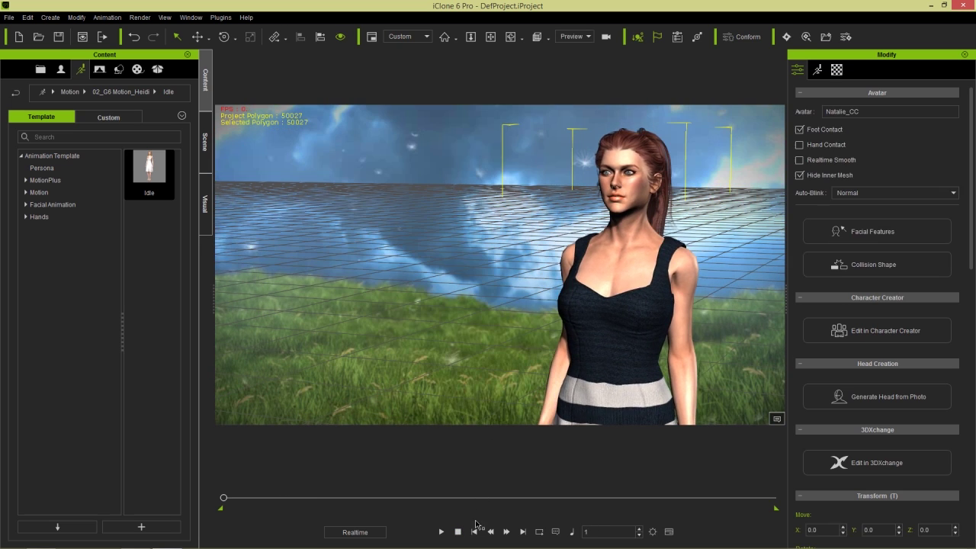
# Step: Make the avatar look at the preview camera and shift the look-at weight slightly further toward Head
pyautogui.moveTo(661, 269); pyautogui.dragTo(681, 279, button='right')
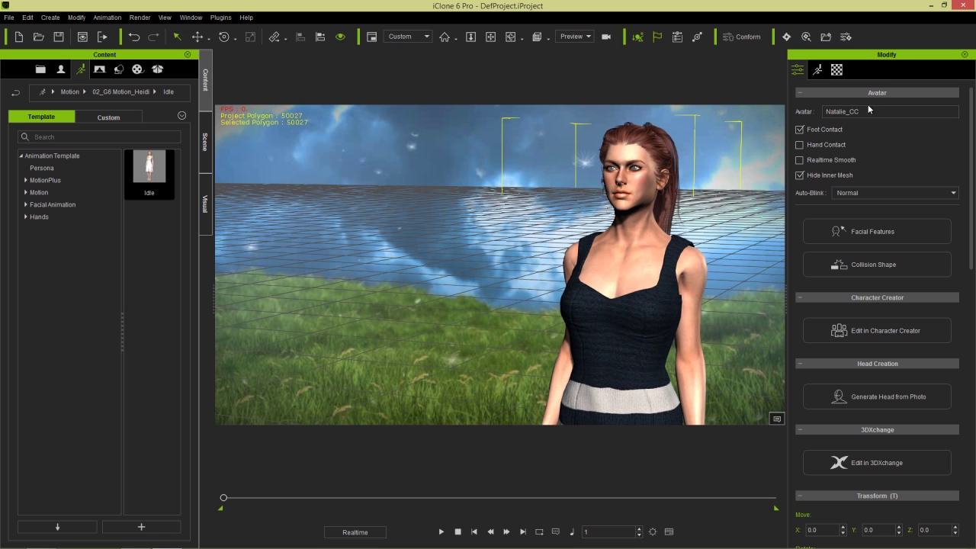
pyautogui.moveTo(970, 138); pyautogui.dragTo(962, 310)
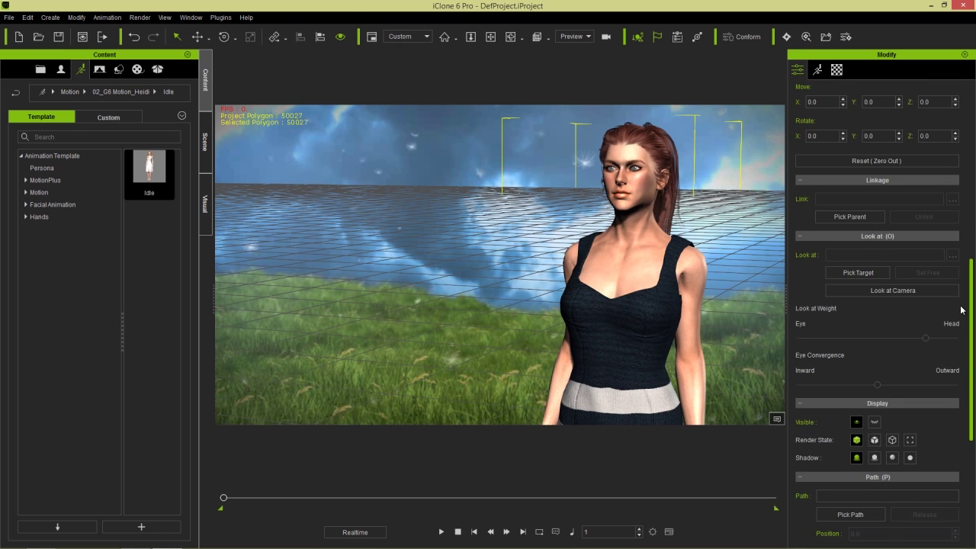
pyautogui.click(902, 292)
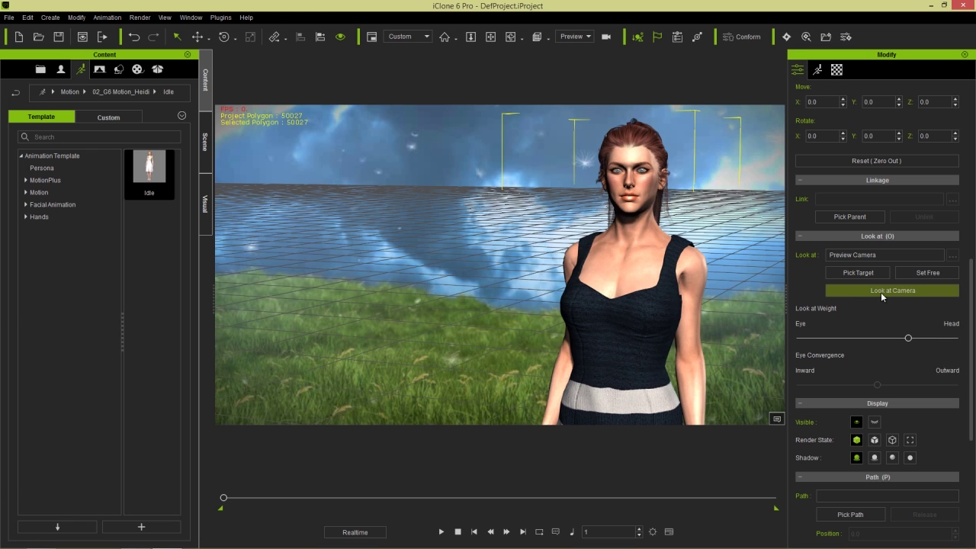
pyautogui.moveTo(910, 341)
pyautogui.mouseDown()
pyautogui.moveTo(919, 336)
pyautogui.moveTo(849, 338)
pyautogui.moveTo(927, 337)
pyautogui.moveTo(920, 340)
pyautogui.mouseUp()
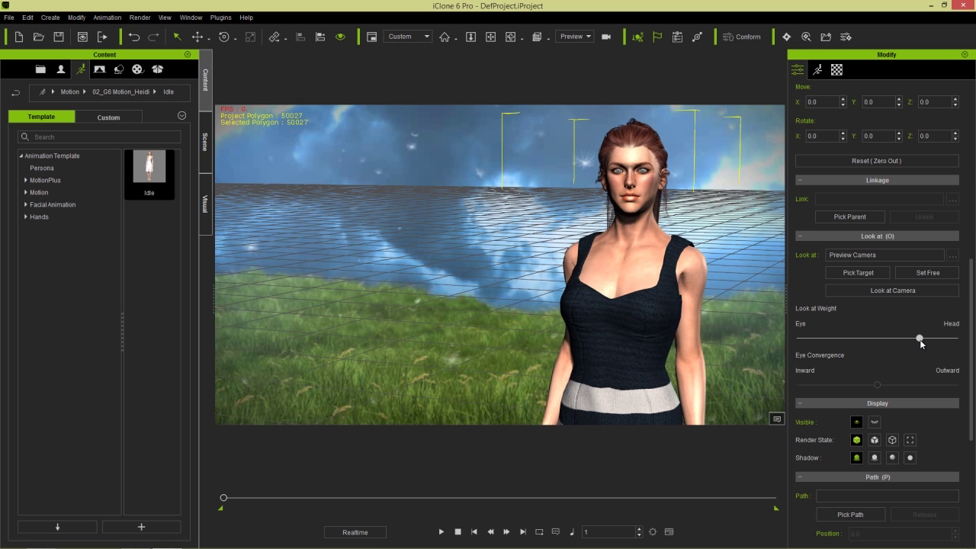
pyautogui.moveTo(709, 314); pyautogui.dragTo(705, 290, button='right')
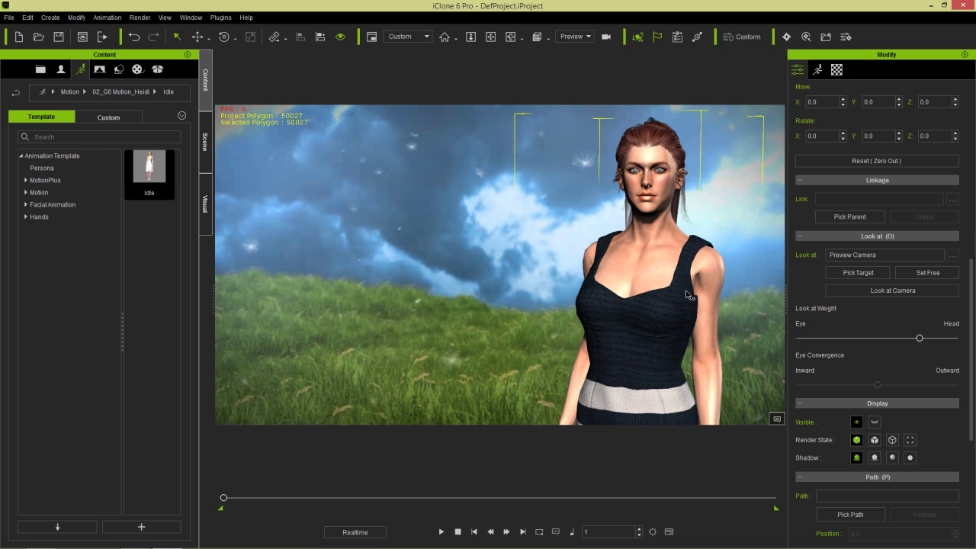
pyautogui.moveTo(683, 290); pyautogui.dragTo(673, 292, button='right')
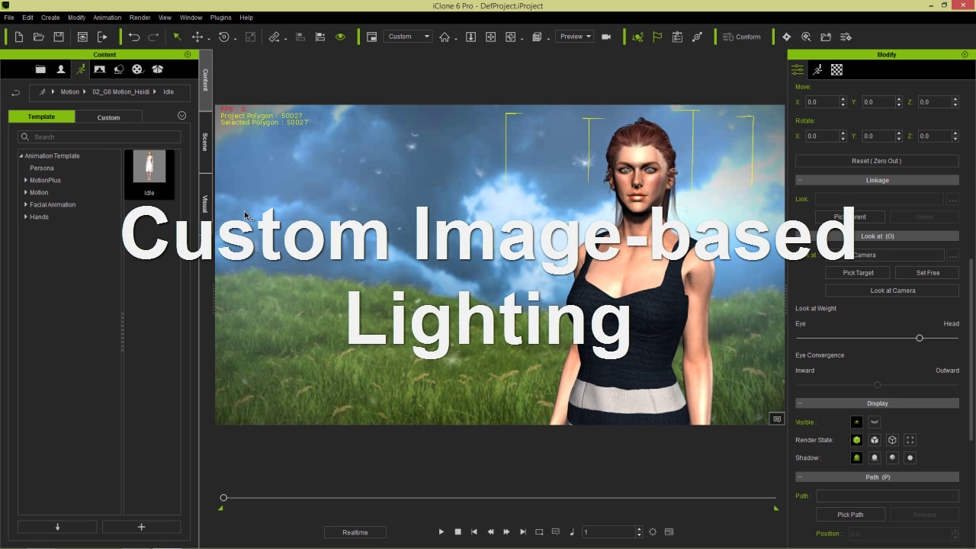
# Step: Hide the avatar and render the current frame as a PNG image at HD 720p (1280x720), saved to the Desktop as bg1
pyautogui.click(207, 143)
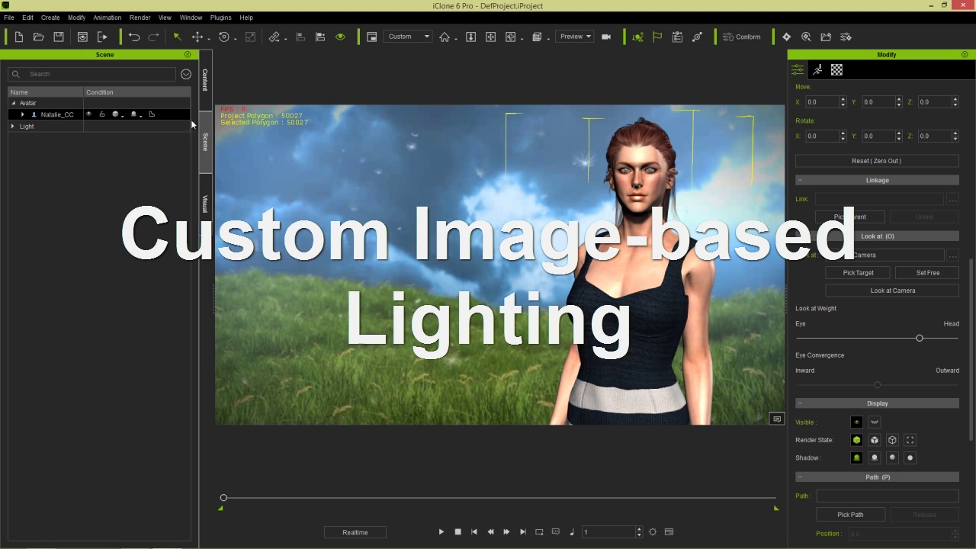
pyautogui.click(89, 114)
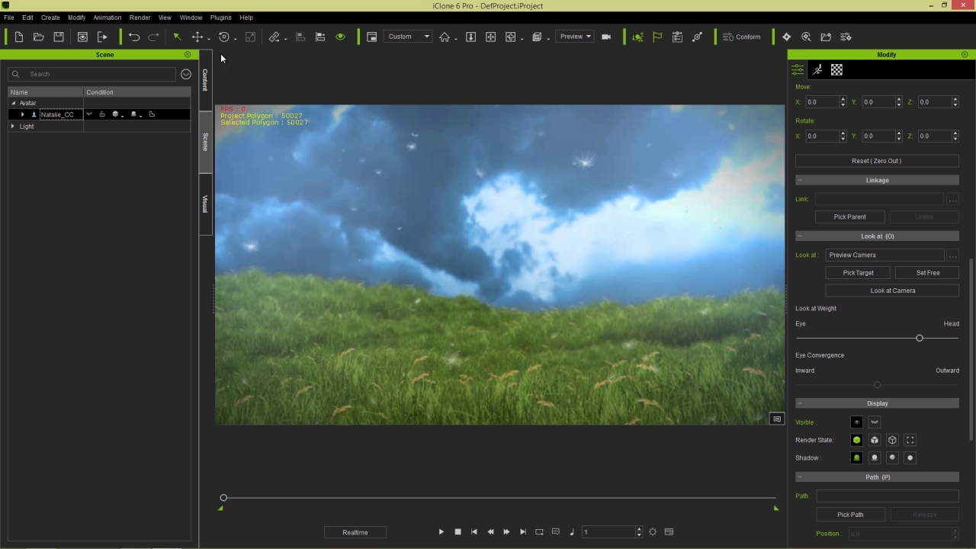
pyautogui.click(140, 18)
pyautogui.click(173, 54)
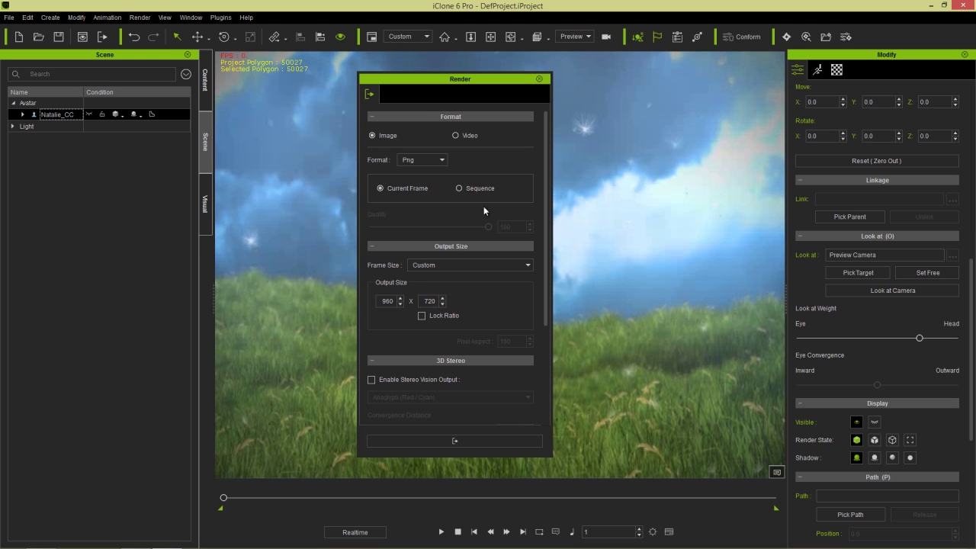
pyautogui.click(457, 263)
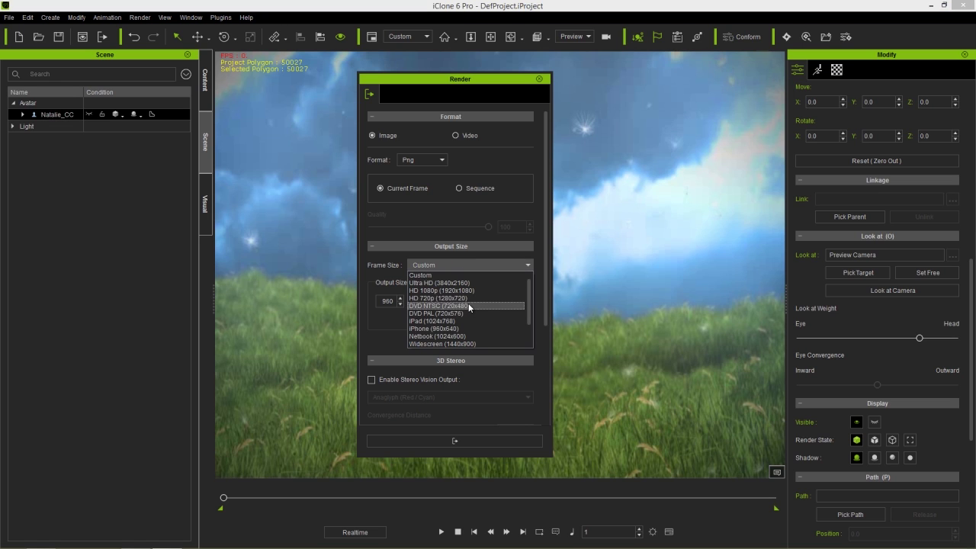
pyautogui.click(465, 298)
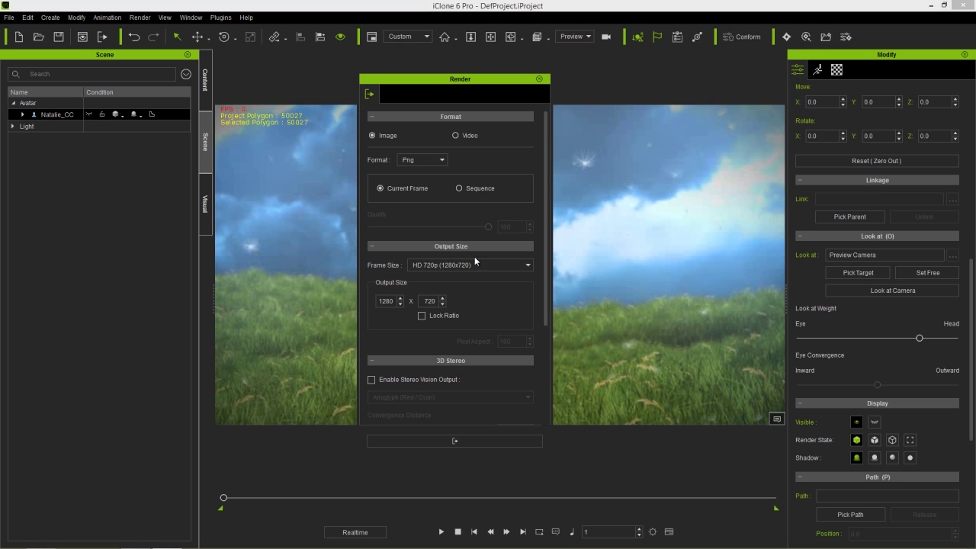
pyautogui.click(467, 440)
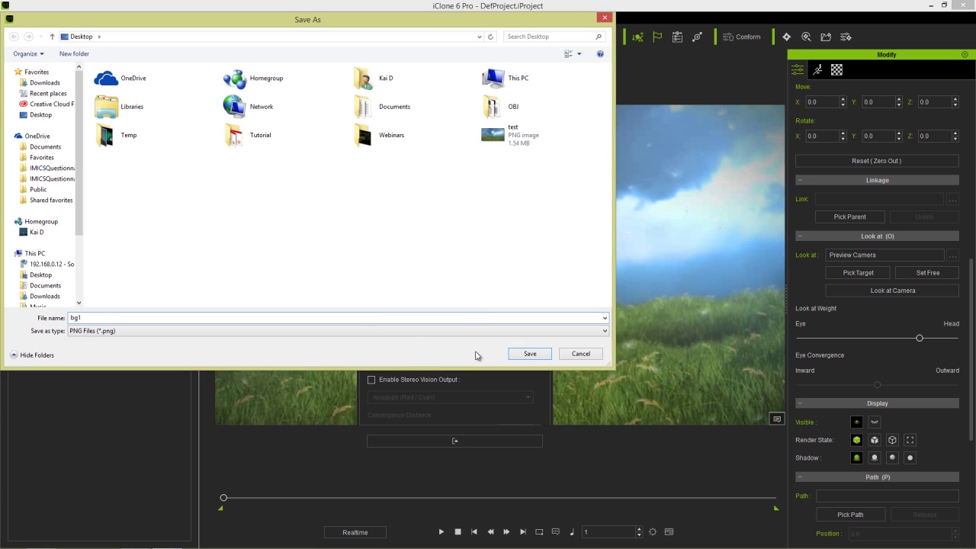
pyautogui.click(518, 356)
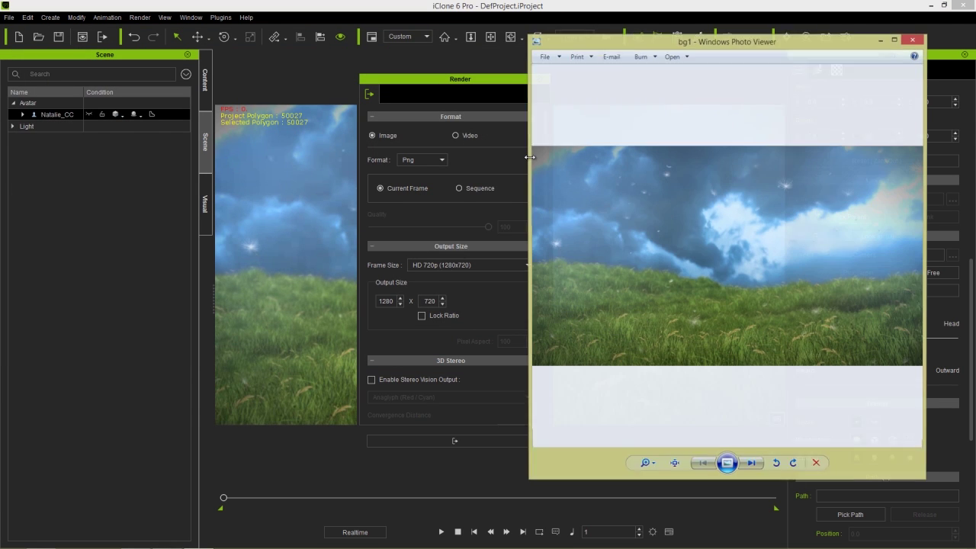
# Step: Close the rendered image and the render settings, and make the avatar visible again
pyautogui.click(911, 42)
pyautogui.click(542, 80)
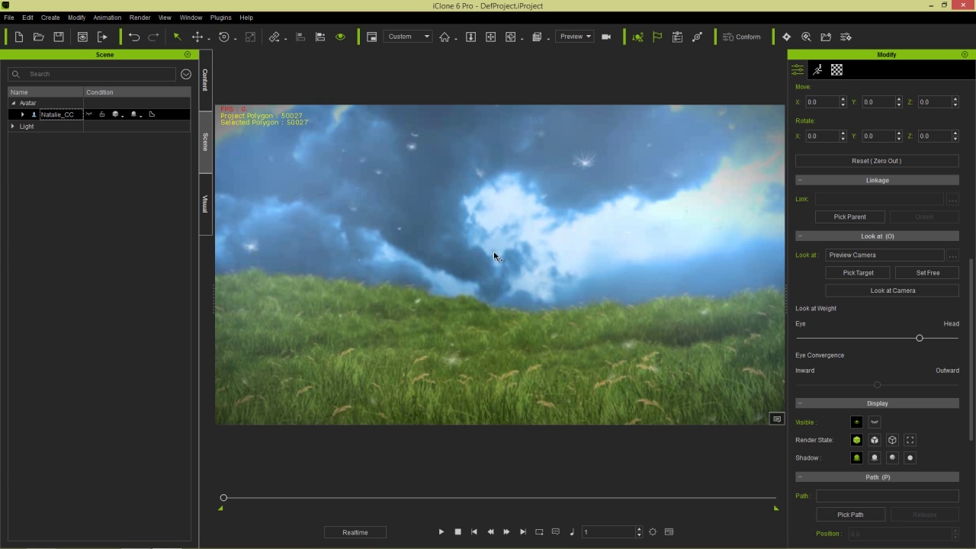
pyautogui.click(90, 114)
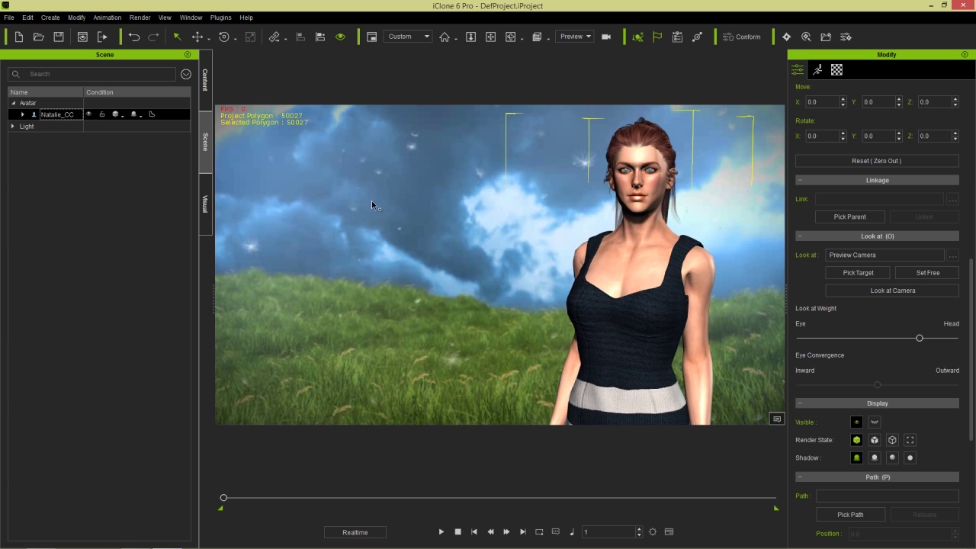
# Step: Deactivate both the Key and Rim directional lights in the scene
pyautogui.click(13, 126)
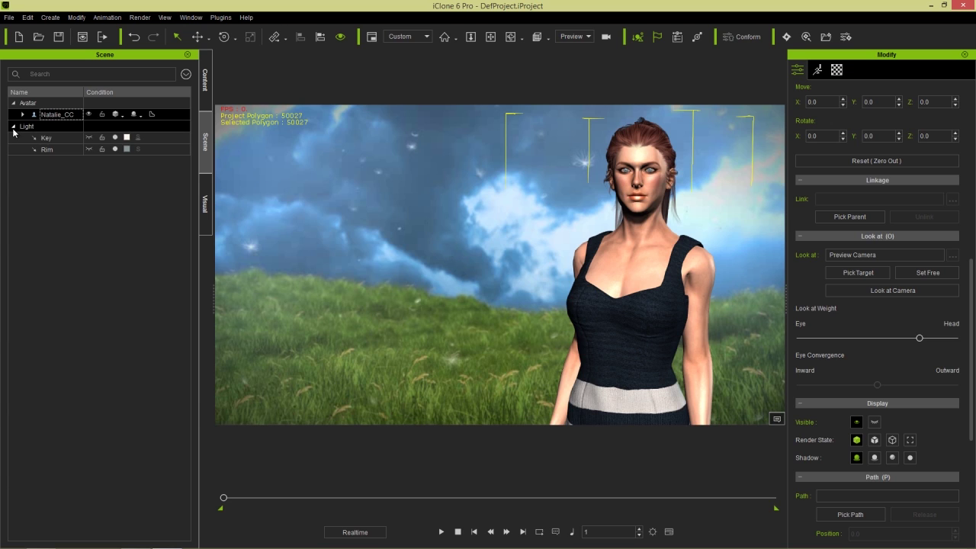
pyautogui.click(61, 138)
pyautogui.click(115, 137)
pyautogui.click(115, 148)
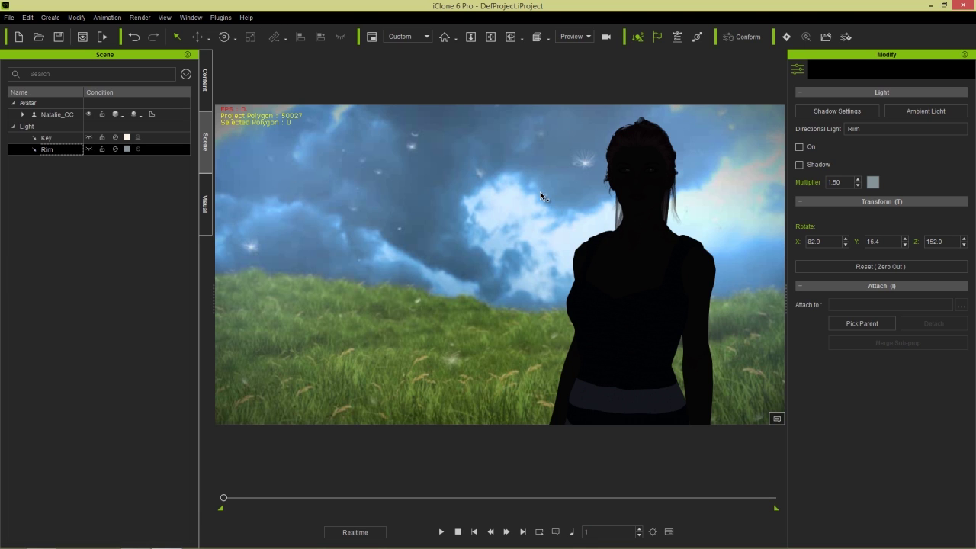
# Step: Enable image-based lighting in the atmosphere settings and load bg1 from the Desktop as its image
pyautogui.click(210, 201)
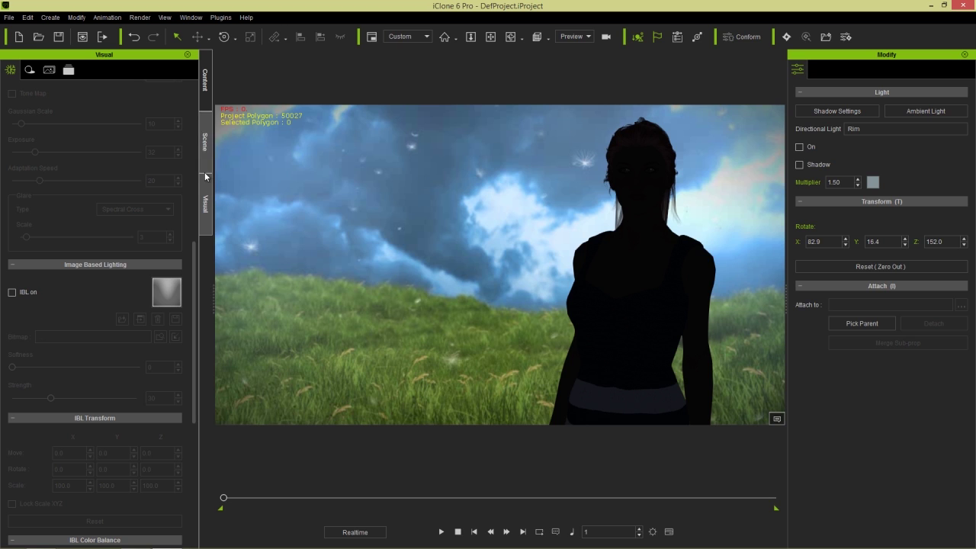
pyautogui.scroll(10, 135, 172)
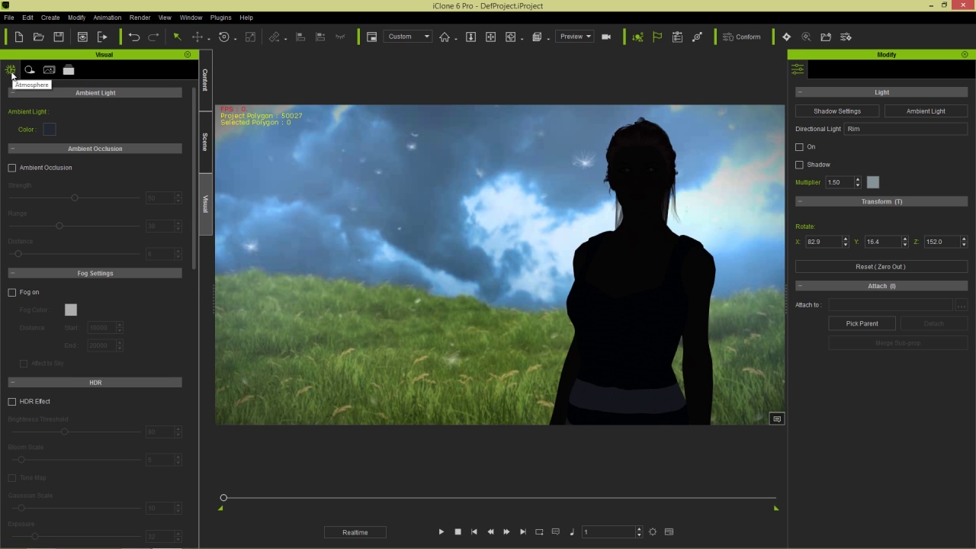
pyautogui.moveTo(191, 203); pyautogui.dragTo(196, 389)
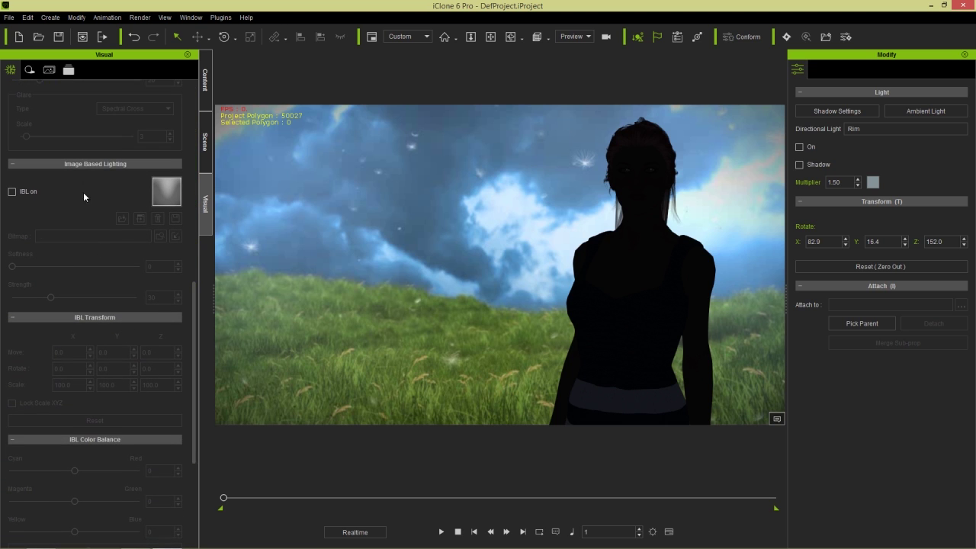
pyautogui.click(12, 191)
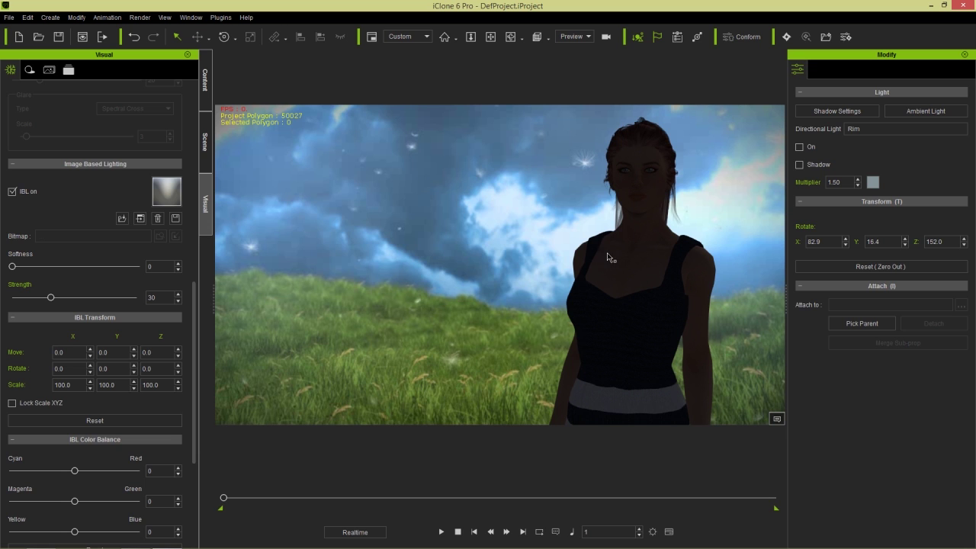
pyautogui.click(172, 195)
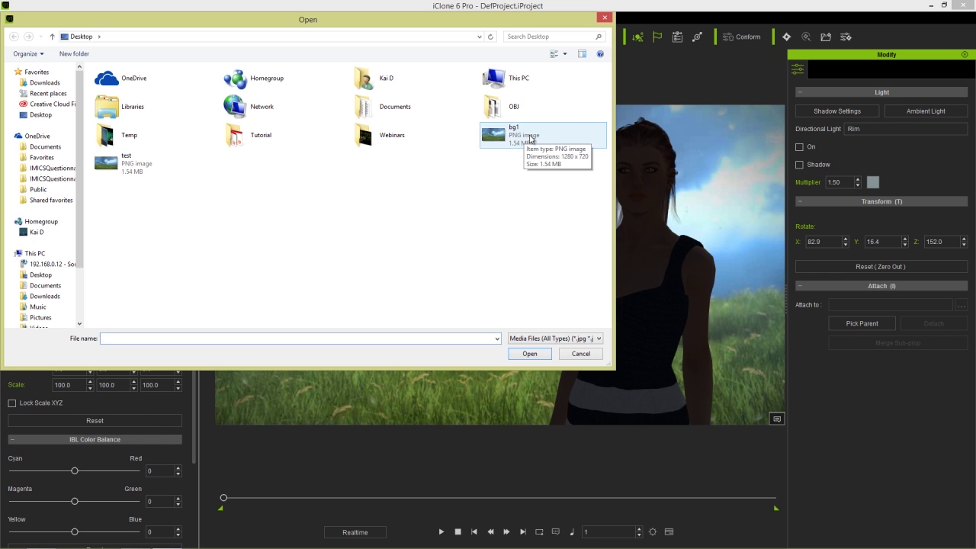
pyautogui.doubleClick(530, 136)
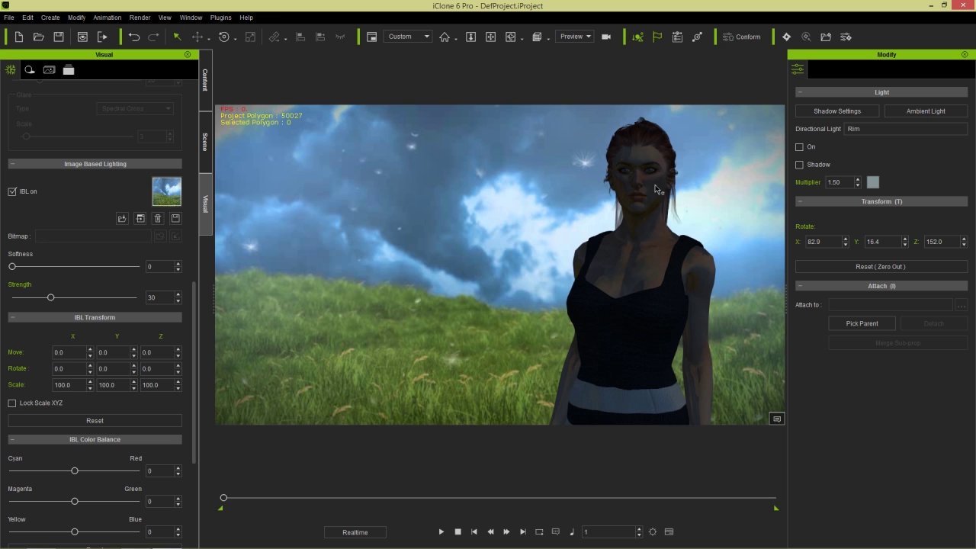
# Step: Set the image-based lighting softness to 28 and its strength to 90
pyautogui.moveTo(51, 297); pyautogui.dragTo(152, 301)
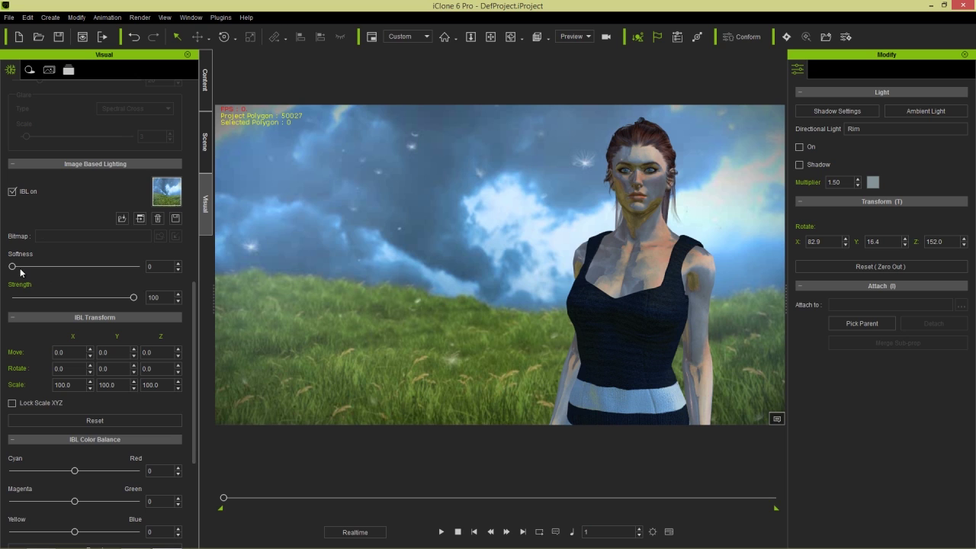
pyautogui.moveTo(13, 266); pyautogui.dragTo(51, 273)
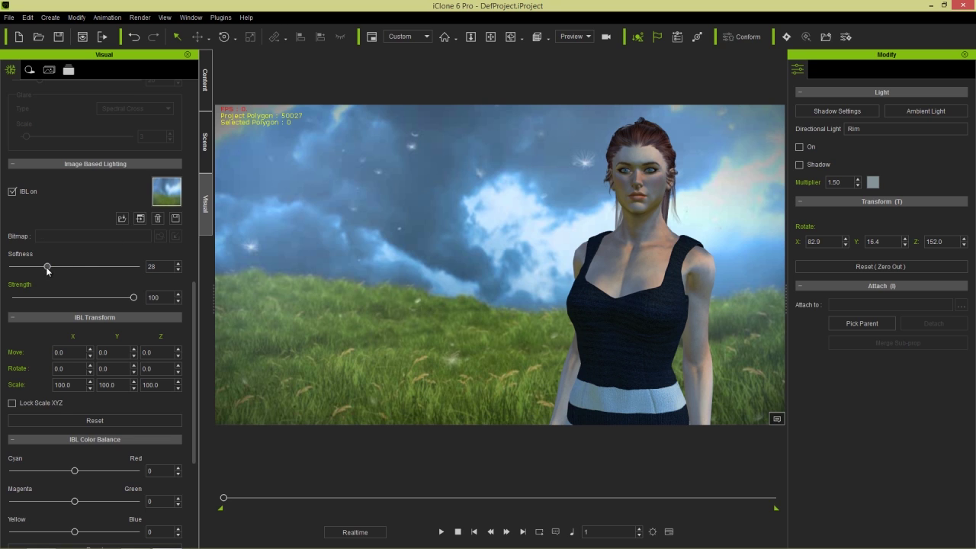
pyautogui.moveTo(46, 269)
pyautogui.mouseDown()
pyautogui.moveTo(55, 270)
pyautogui.moveTo(14, 276)
pyautogui.moveTo(70, 276)
pyautogui.moveTo(37, 280)
pyautogui.mouseUp()
pyautogui.moveTo(36, 266); pyautogui.dragTo(48, 264)
pyautogui.moveTo(134, 299); pyautogui.dragTo(121, 304)
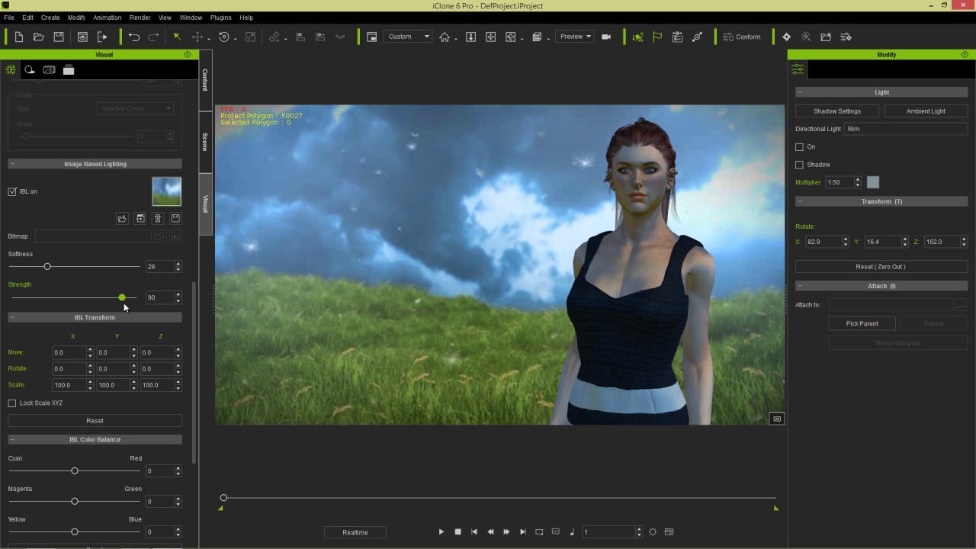
# Step: Reactivate only the Key light and rotate it to about X 52.7, Y 19.9, Z 115.5
pyautogui.click(204, 144)
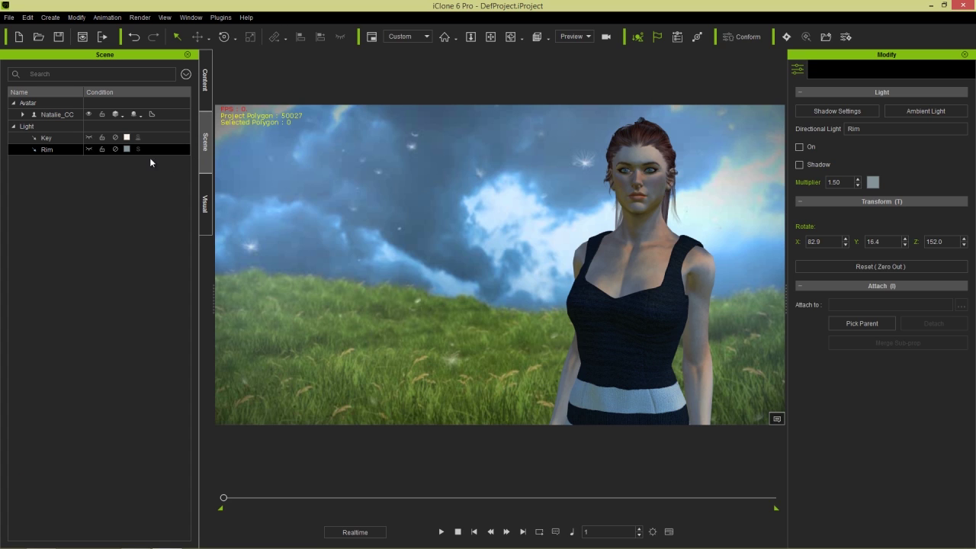
pyautogui.keyDown('ctrl'); pyautogui.click(68, 141); pyautogui.keyUp('ctrl')
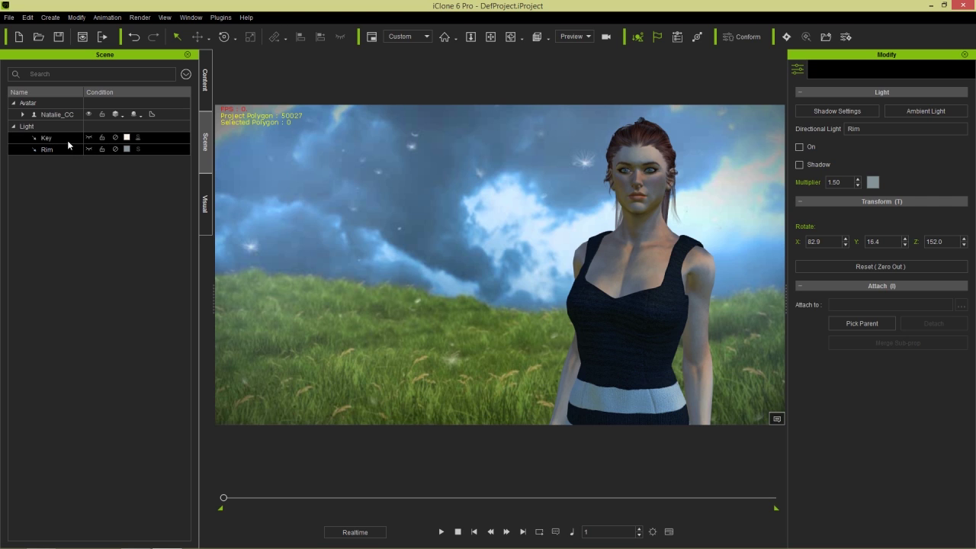
pyautogui.click(78, 140)
pyautogui.click(115, 138)
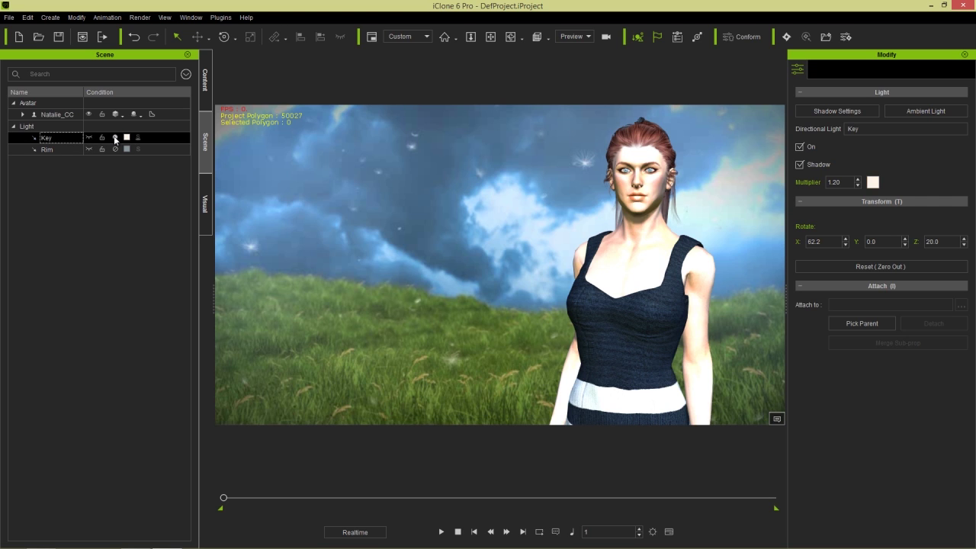
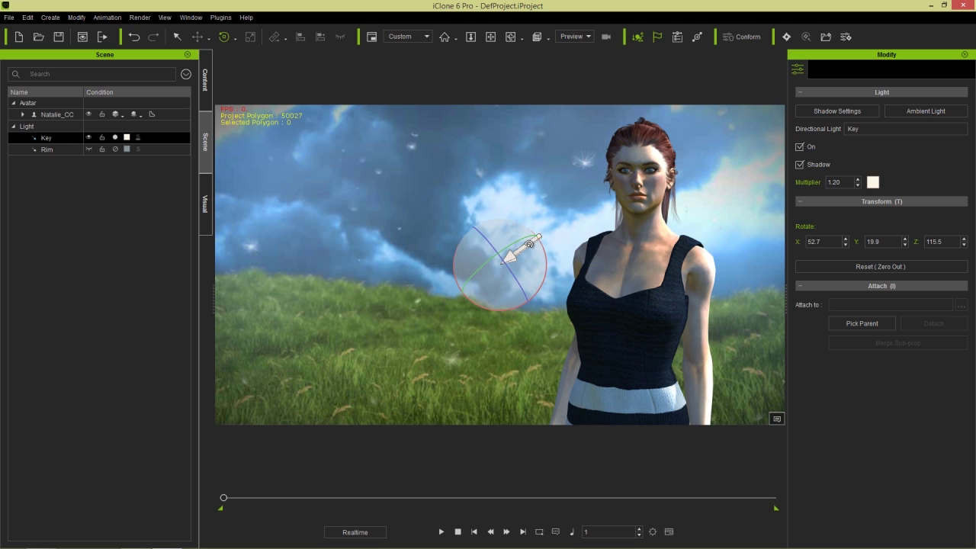
pyautogui.press('q')
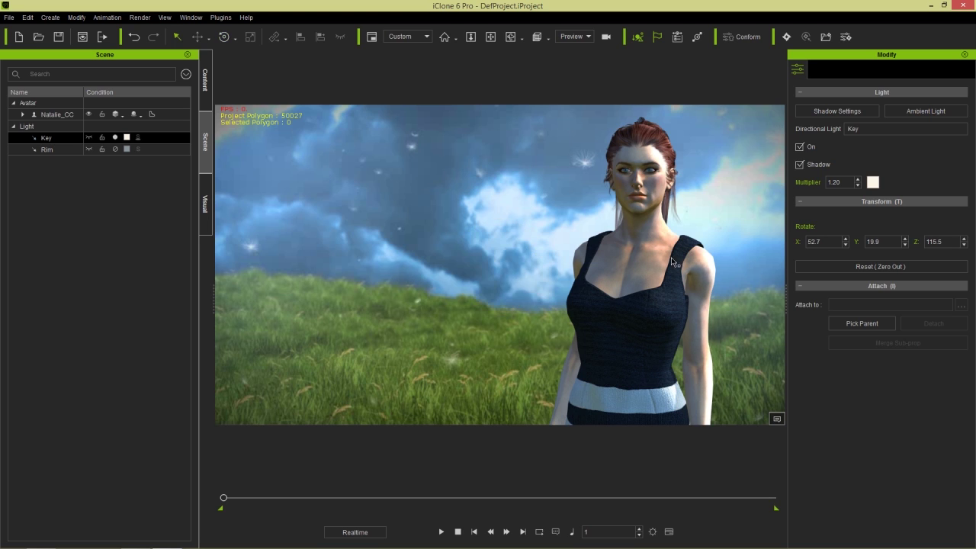
# Step: Change the Key light's colour to a muted blue, #a3b4d8
pyautogui.click(873, 183)
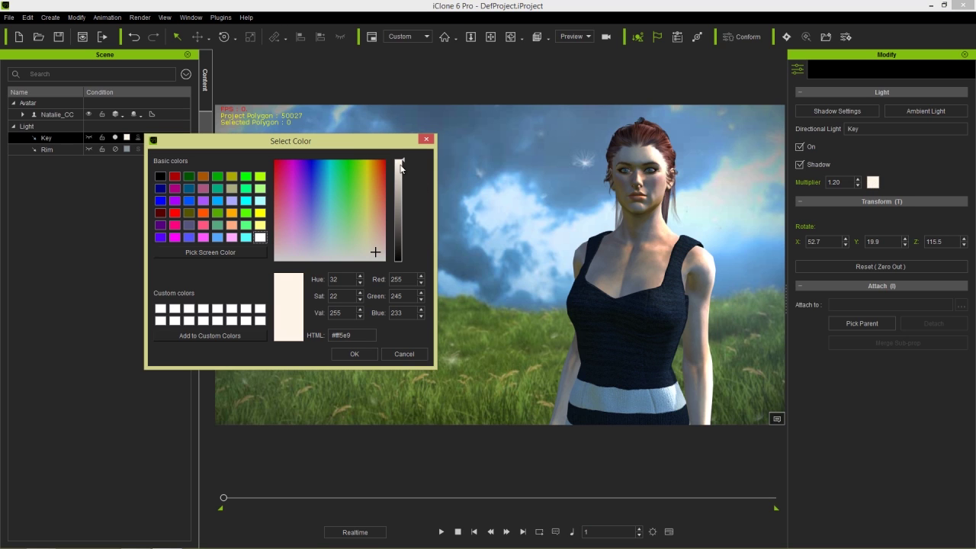
pyautogui.click(318, 237)
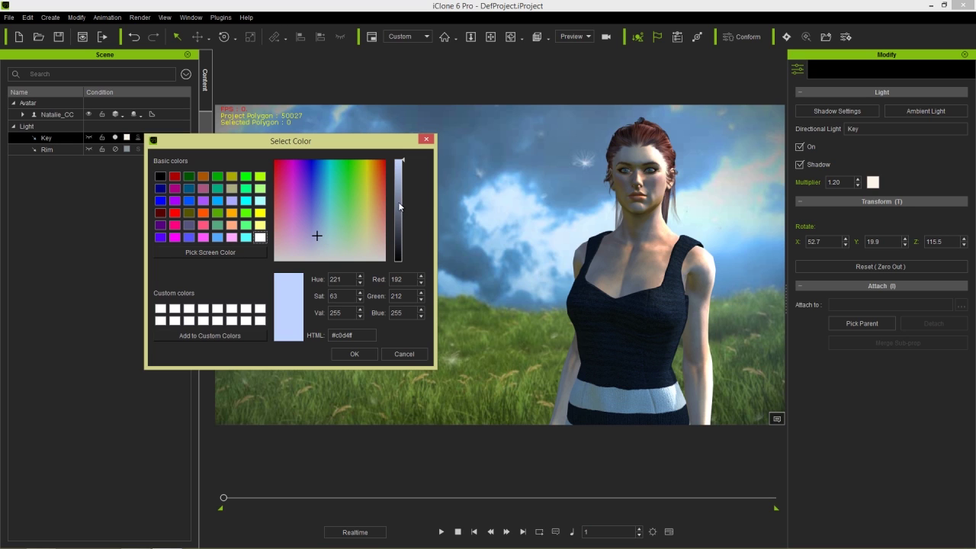
pyautogui.moveTo(397, 179); pyautogui.dragTo(400, 178)
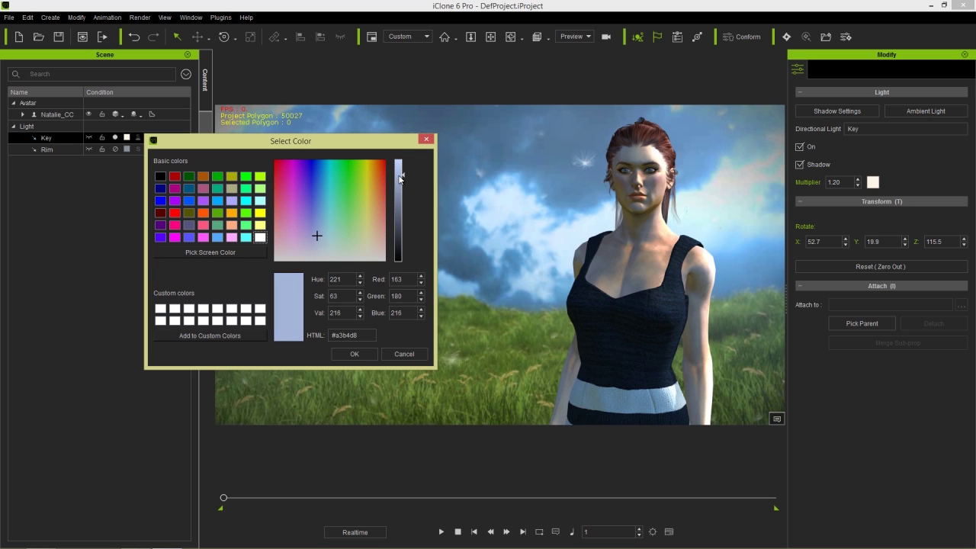
pyautogui.click(354, 354)
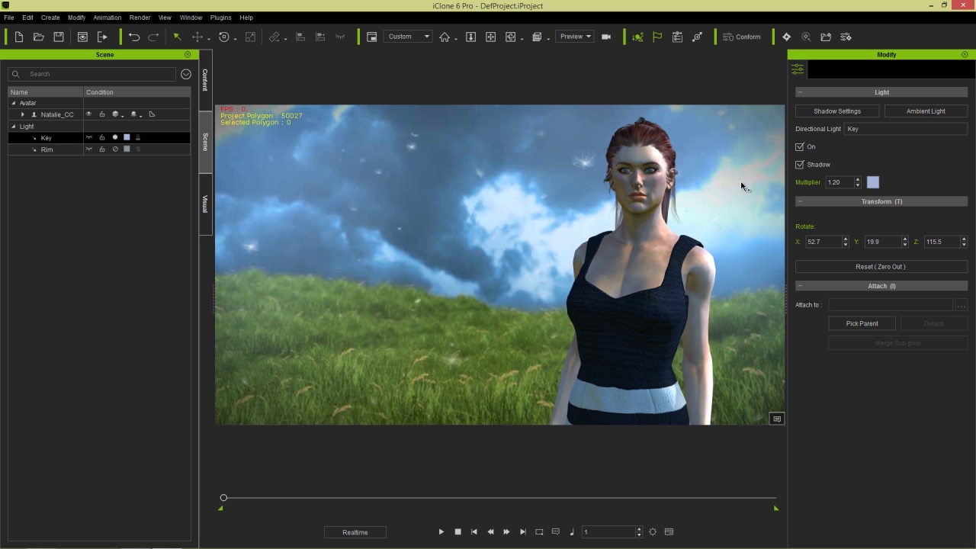
# Step: Darken the Key light's blue colour a little more and set its multiplier to 1.00
pyautogui.click(872, 182)
pyautogui.moveTo(398, 202); pyautogui.dragTo(396, 193)
pyautogui.click(354, 354)
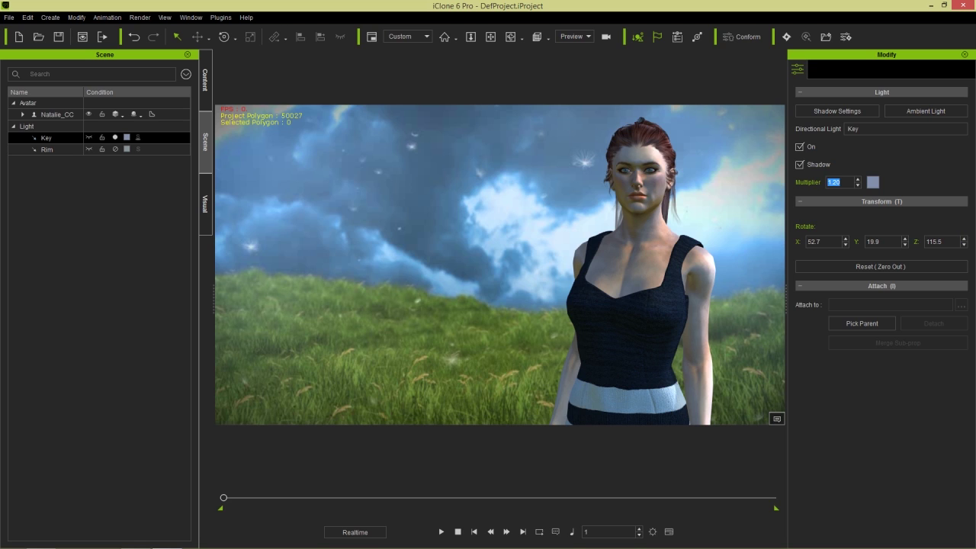
pyautogui.write('1')
pyautogui.press('Return')
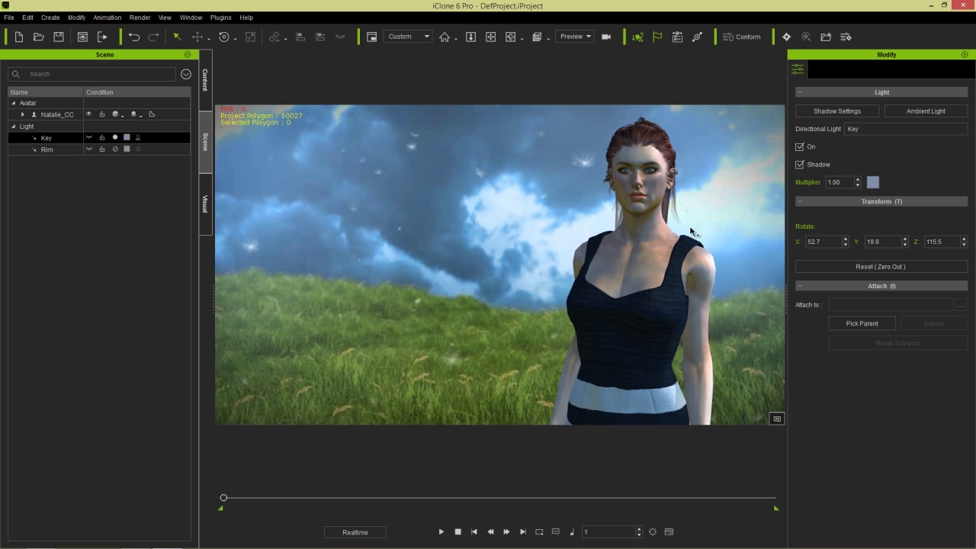
# Step: Rotate the Key light slightly to about X 50.6, Y 14.5, Z 108.3
pyautogui.press('e')
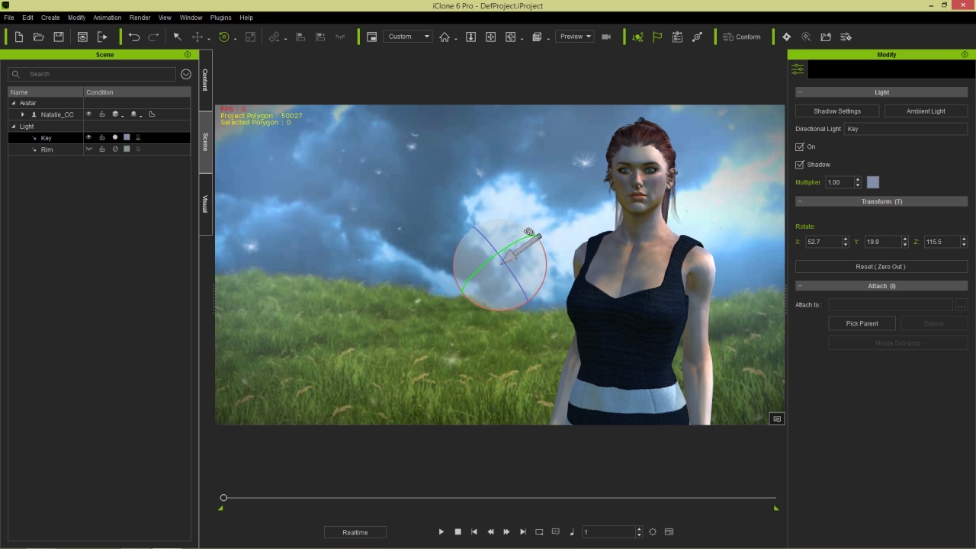
pyautogui.moveTo(523, 238); pyautogui.dragTo(524, 247)
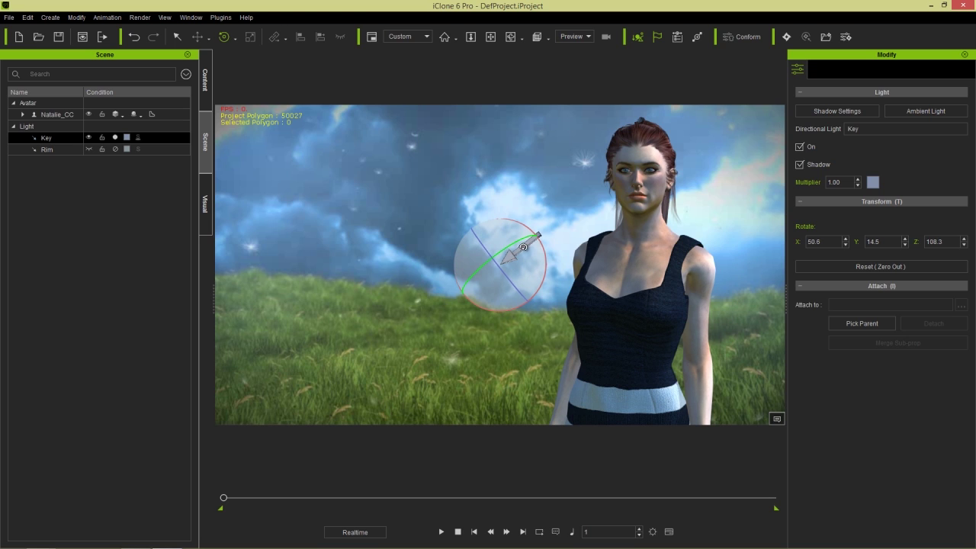
pyautogui.press('q')
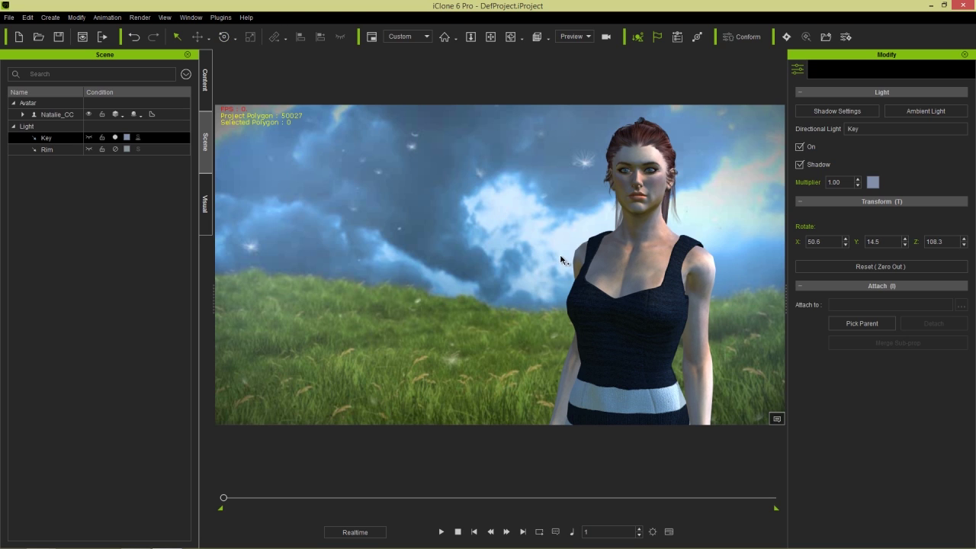
# Step: Set the project shadow resolution to 2048 X 2048, opacity to 100, bias to 0 and soft shadow quality to 3
pyautogui.click(205, 218)
pyautogui.click(30, 70)
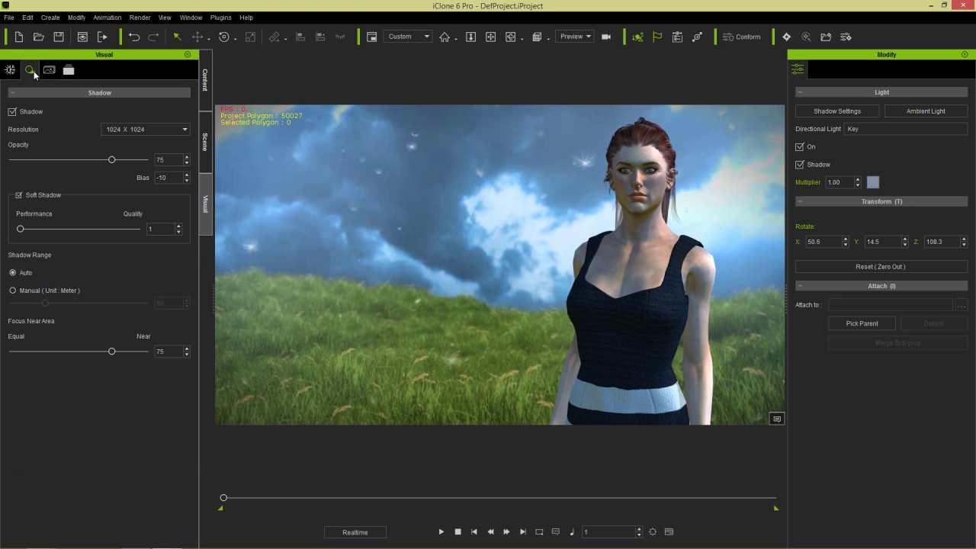
pyautogui.click(175, 130)
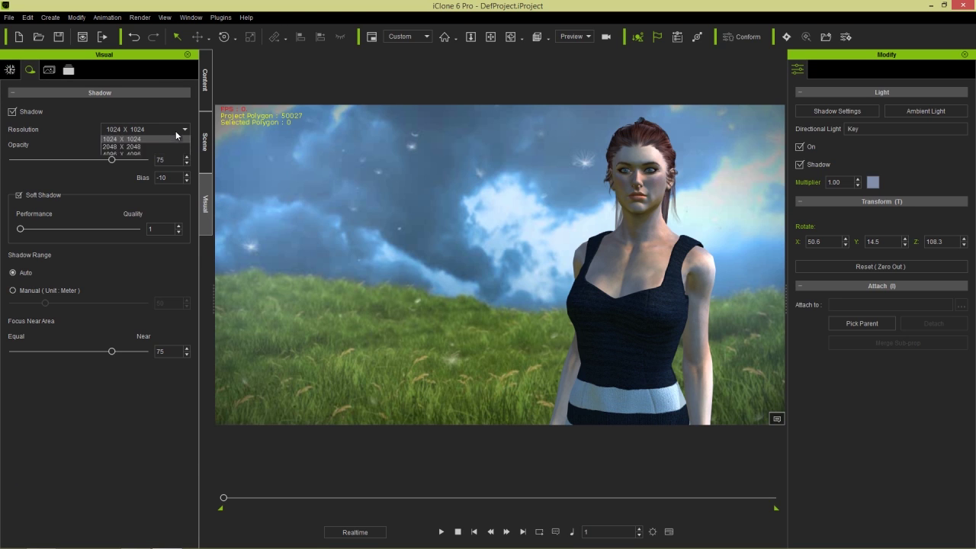
pyautogui.click(157, 151)
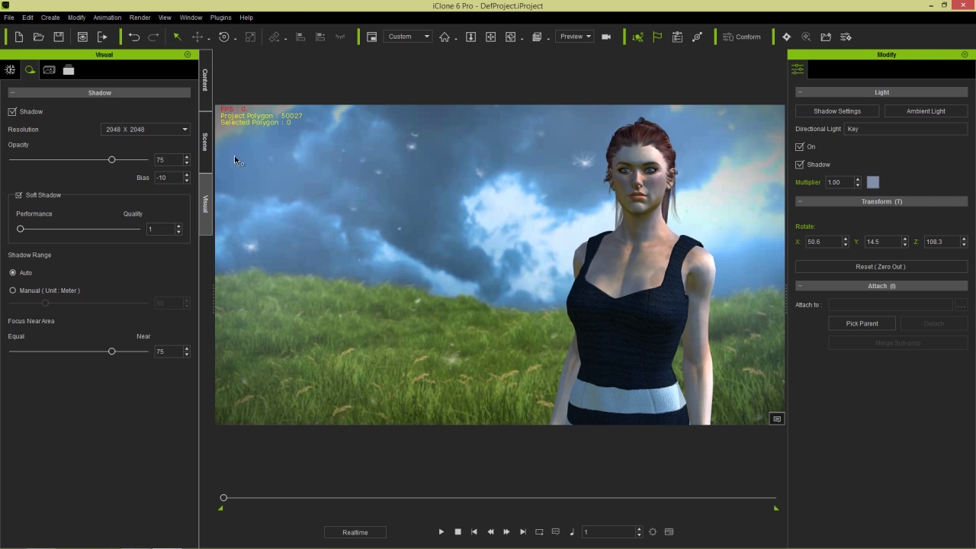
pyautogui.moveTo(112, 160); pyautogui.dragTo(159, 159)
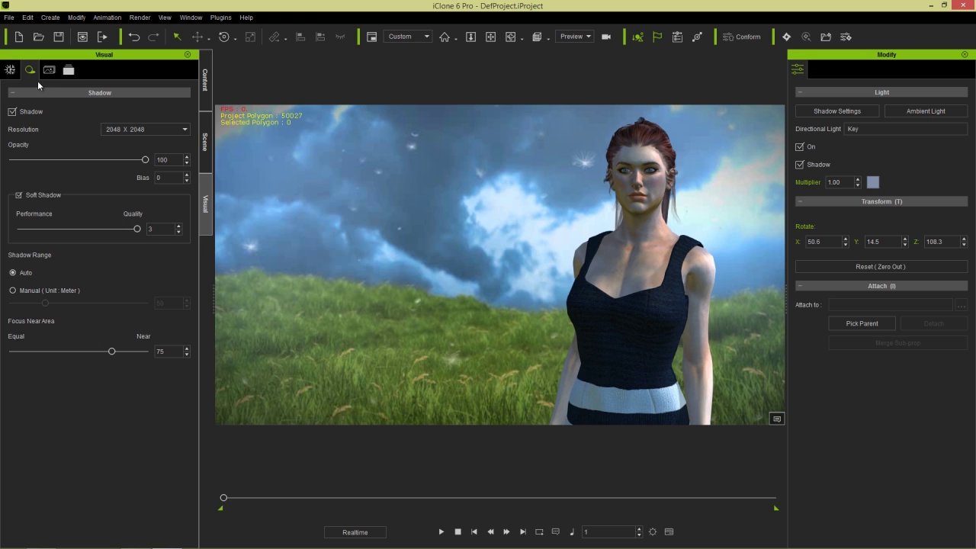
# Step: Set the image-based lighting strength to 71 and rotate the Key light to about X 49.4, Y 9.6, Z 102.4
pyautogui.click(11, 70)
pyautogui.moveTo(124, 302); pyautogui.dragTo(102, 306)
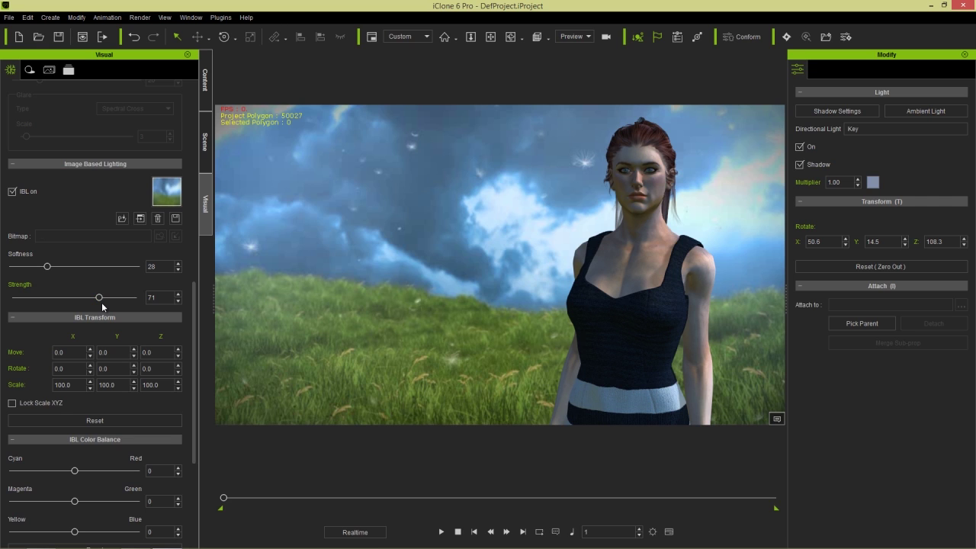
pyautogui.press('e')
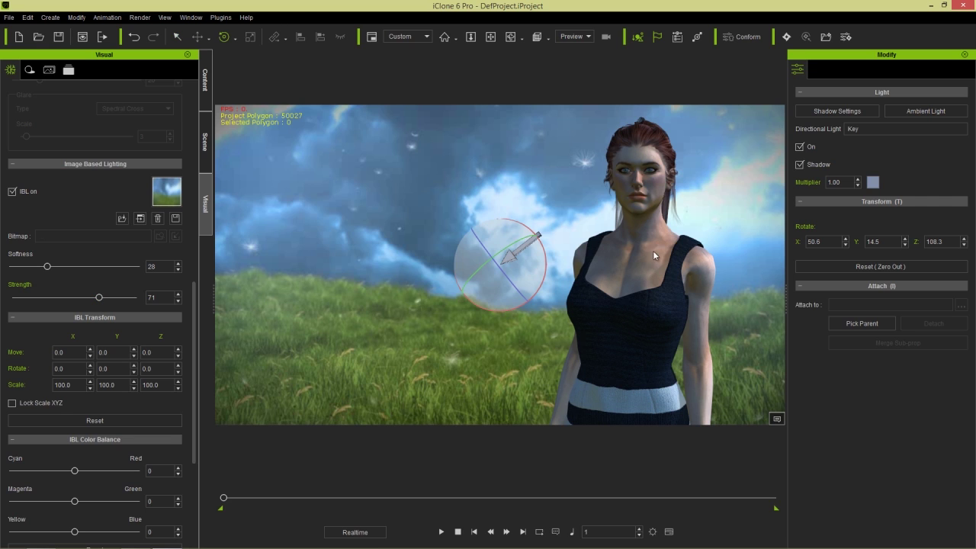
pyautogui.moveTo(533, 239); pyautogui.dragTo(529, 247)
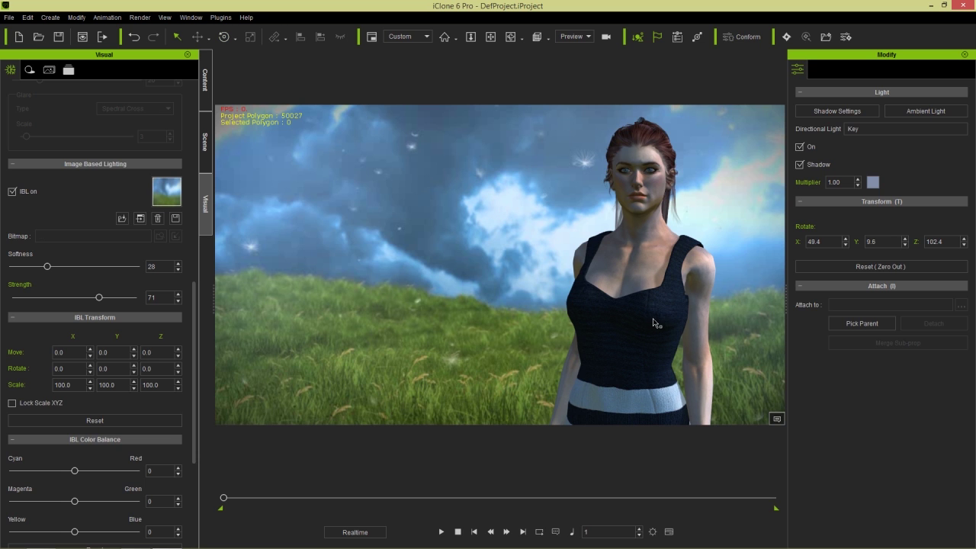
# Step: Play the animation to check the avatar's lighting against the background, and return to the first frame
pyautogui.click(441, 531)
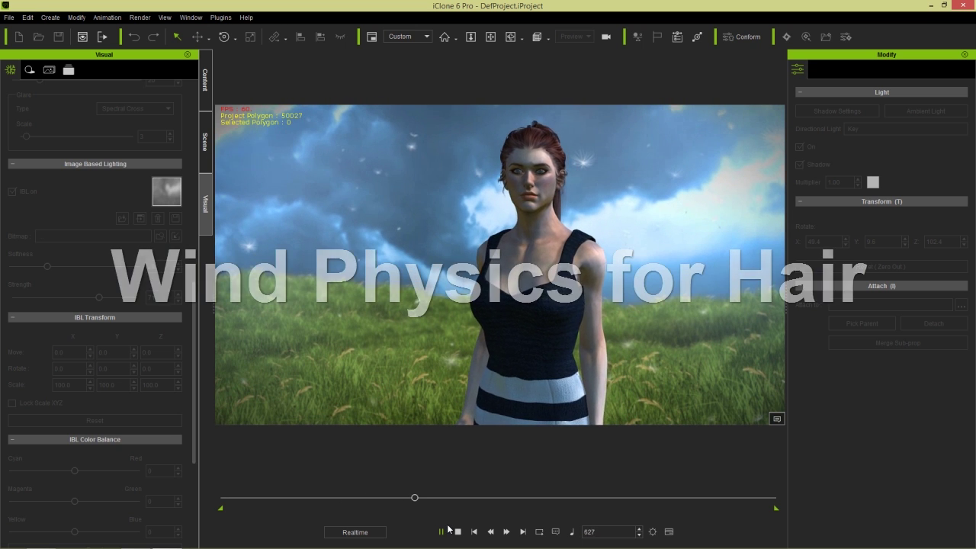
pyautogui.press('space')
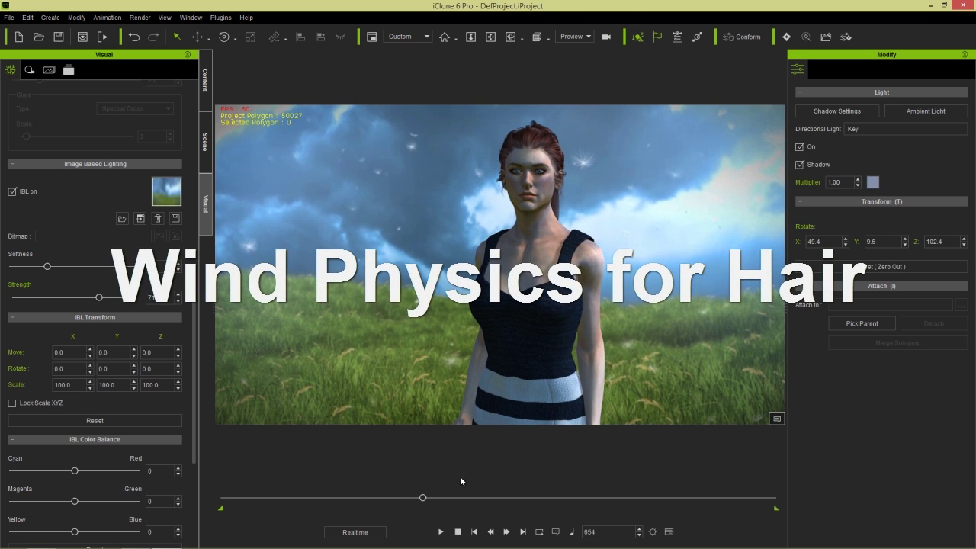
pyautogui.click(457, 531)
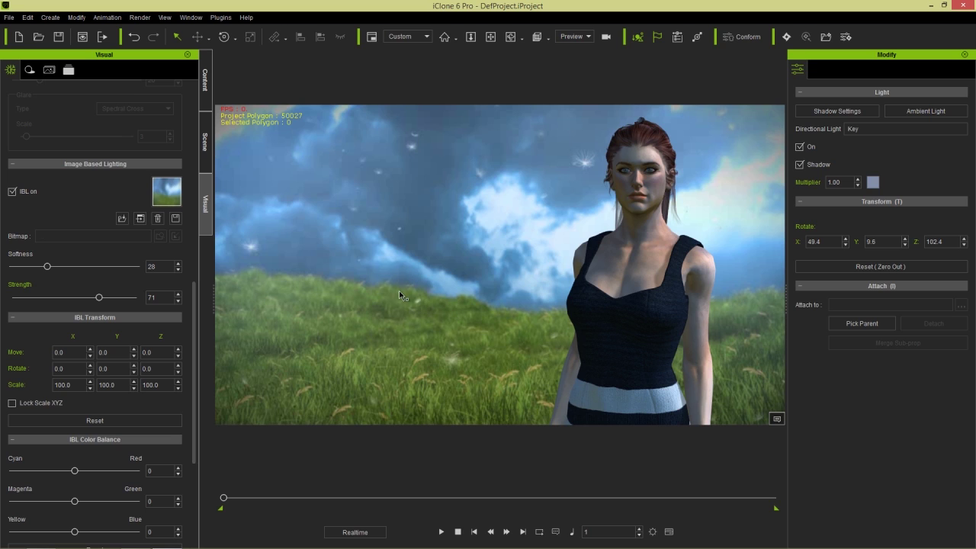
# Step: Select the Natalie_CC avatar's Hair and open its physics properties to examine the collision and wind settings
pyautogui.click(205, 142)
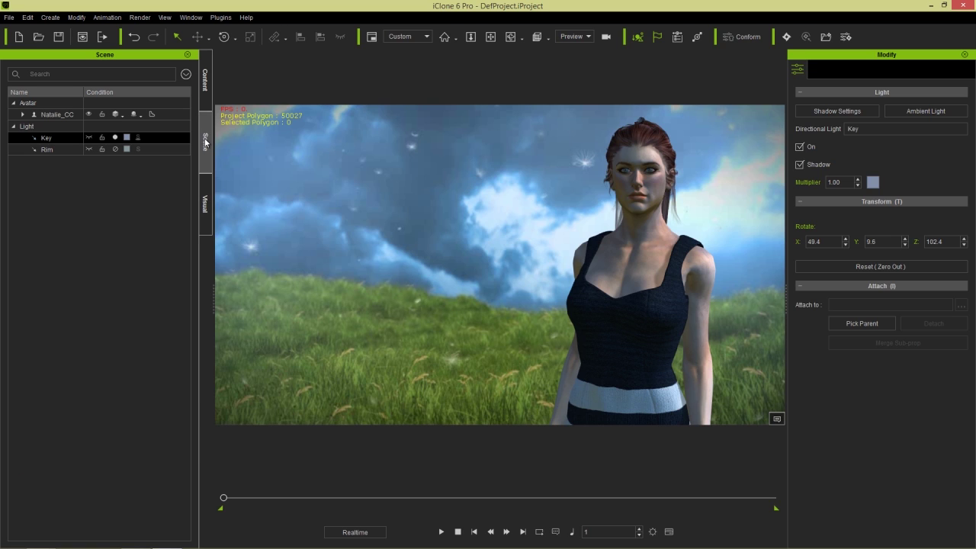
pyautogui.click(23, 115)
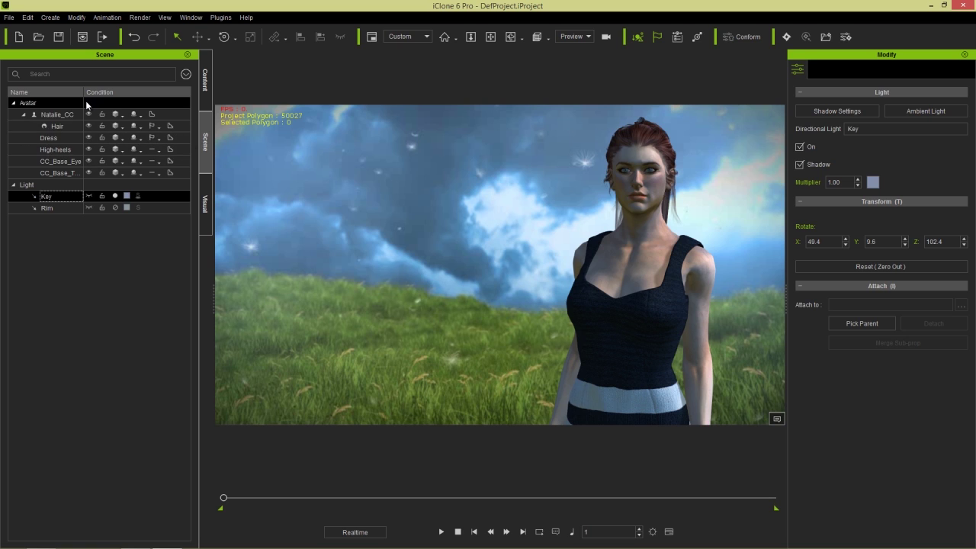
pyautogui.click(67, 126)
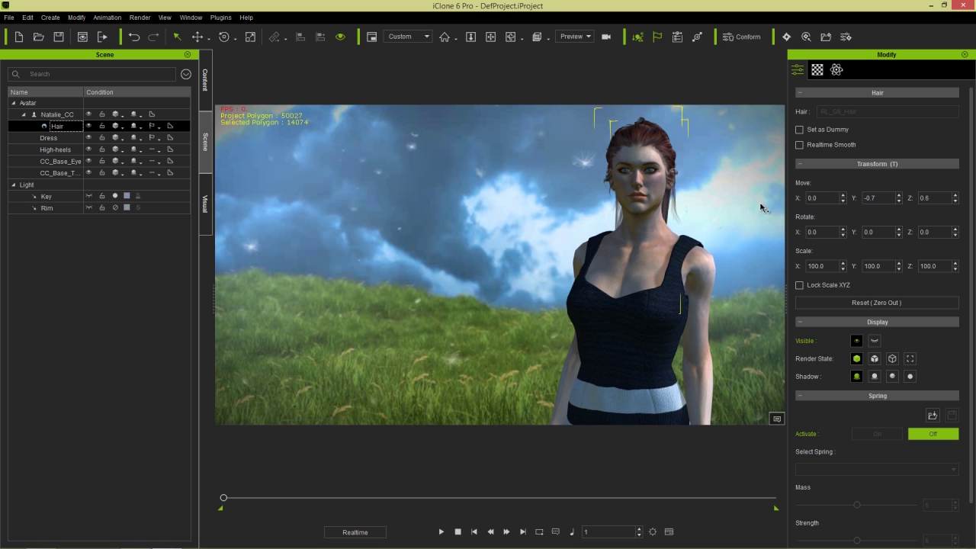
pyautogui.click(836, 71)
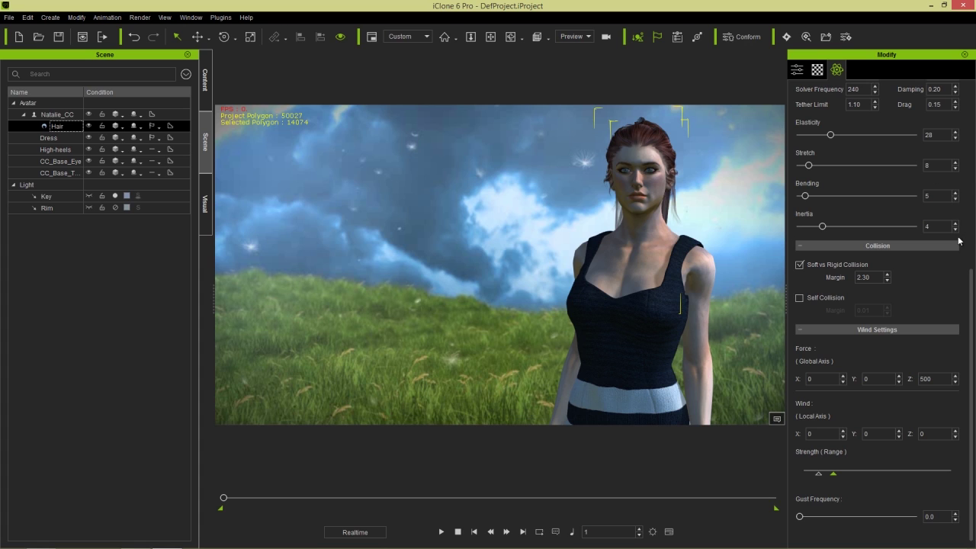
pyautogui.scroll(1, 974, 317)
pyautogui.scroll(-1, 974, 317)
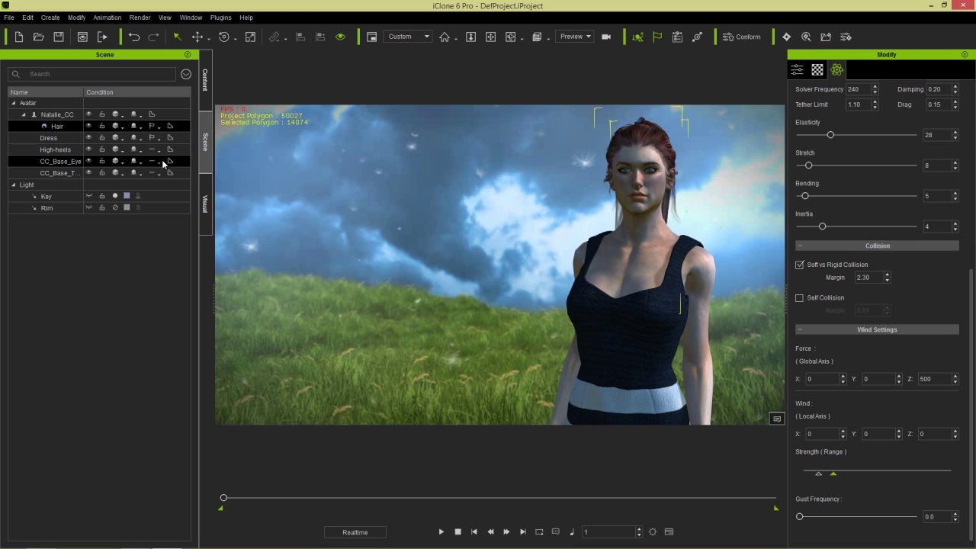
# Step: Play the animation to examine how the hair moves without wind, and stop it
pyautogui.press('w')
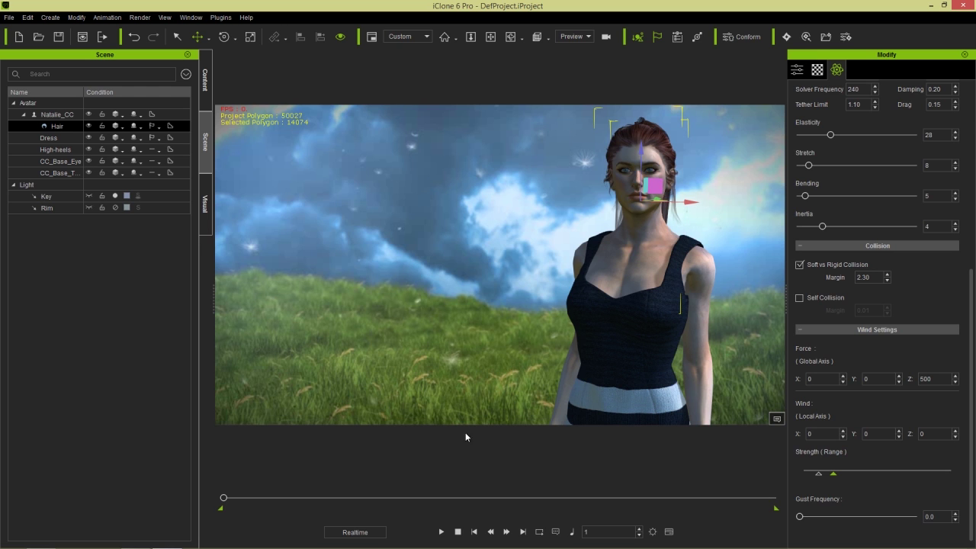
pyautogui.click(440, 531)
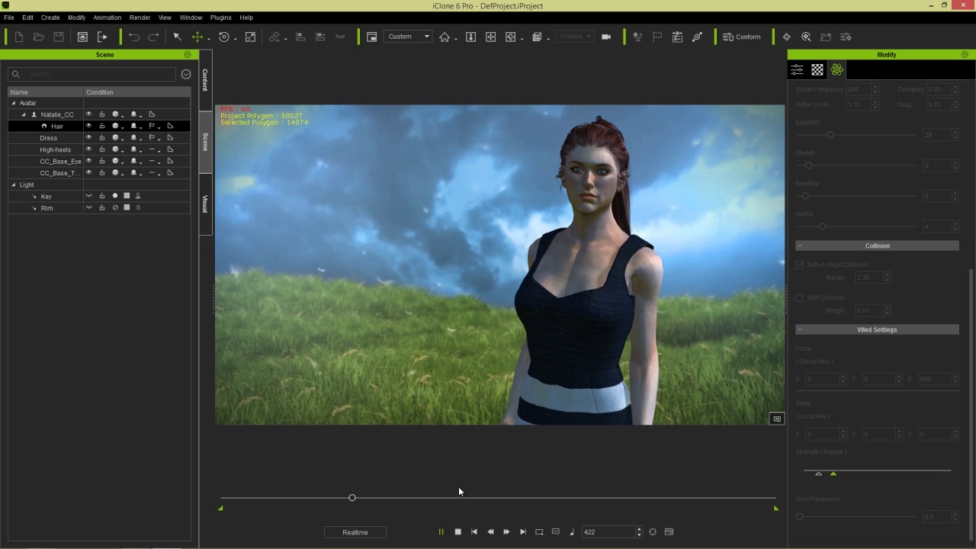
pyautogui.click(457, 531)
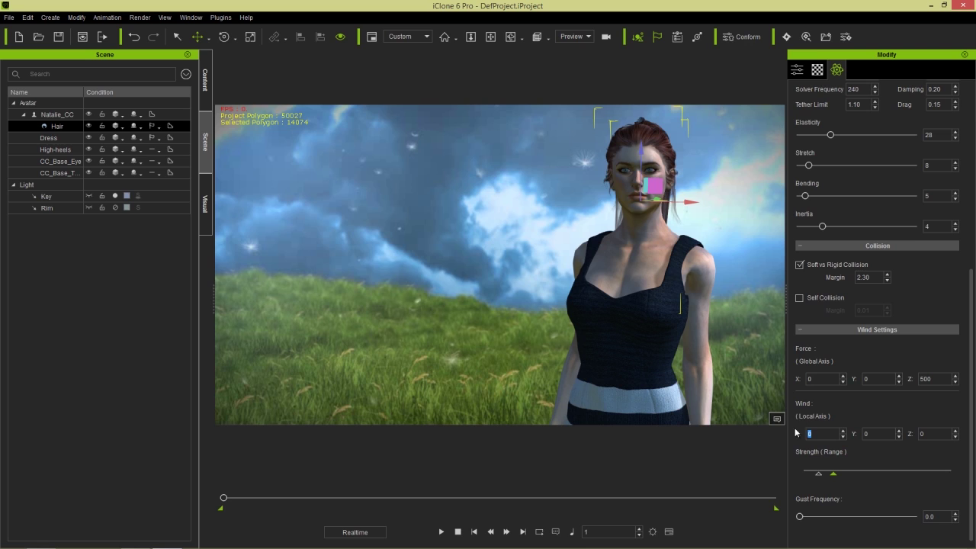
# Step: Set the hair's local wind X to -50, widen the strength range, set gust frequency to 22.3, and preview the motion
pyautogui.write('-50')
pyautogui.moveTo(834, 475); pyautogui.dragTo(896, 471)
pyautogui.moveTo(799, 516); pyautogui.dragTo(842, 517)
pyautogui.click(441, 531)
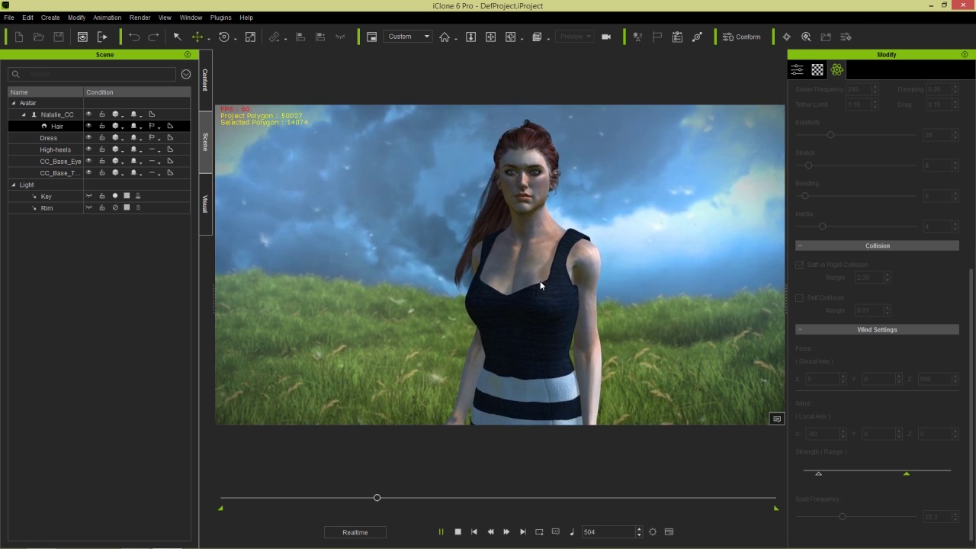
pyautogui.click(459, 531)
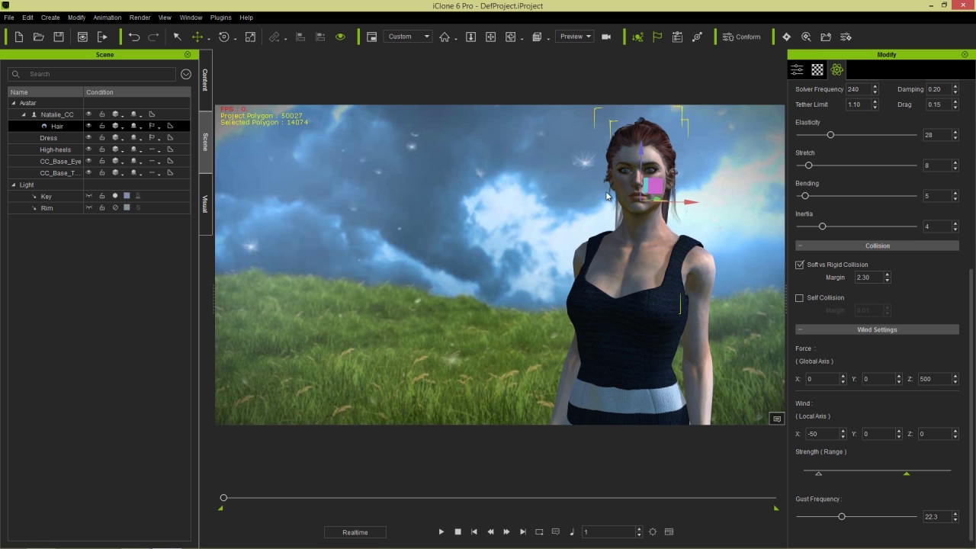
# Step: Start a new project and set the render output frame size to HD 720p (1280x720)
pyautogui.click(19, 36)
pyautogui.click(527, 305)
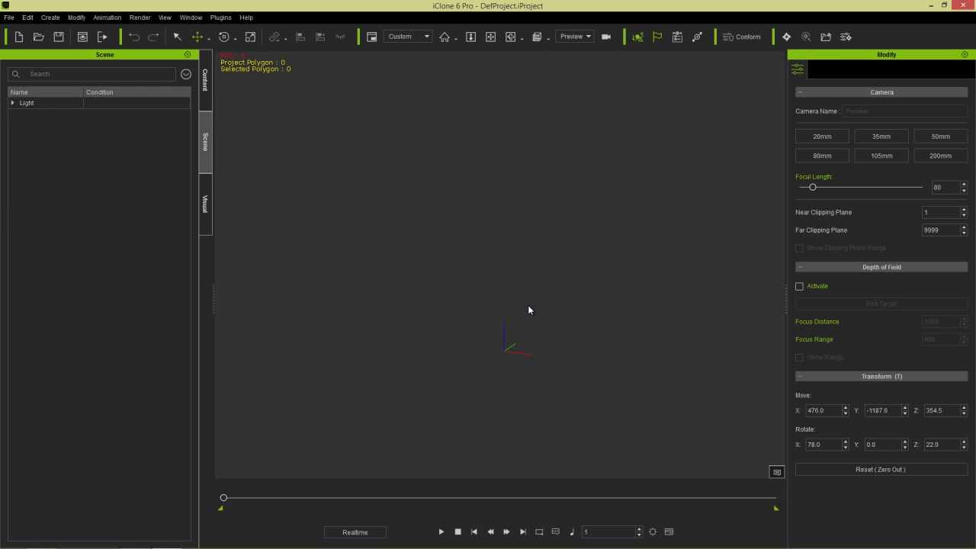
pyautogui.click(139, 17)
pyautogui.click(164, 58)
pyautogui.click(435, 292)
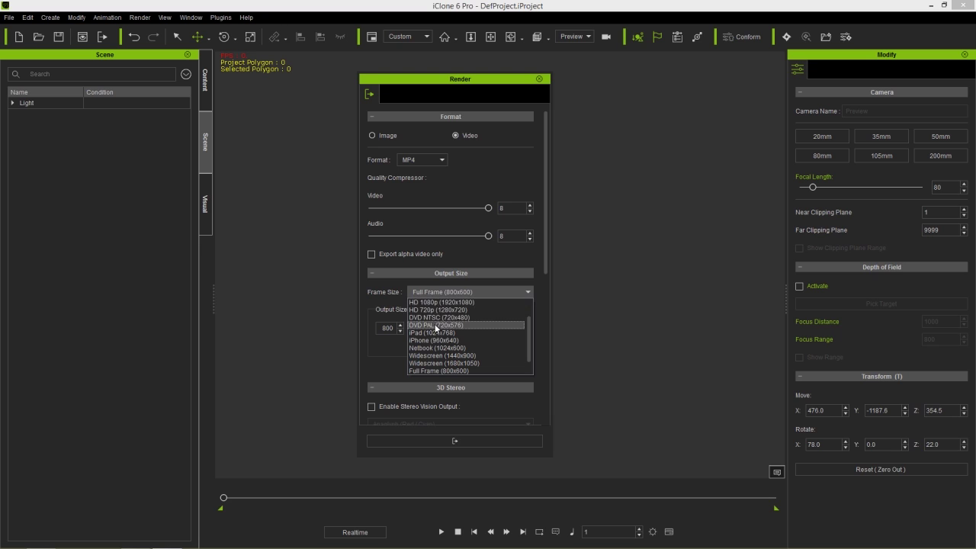
pyautogui.click(441, 309)
pyautogui.click(538, 79)
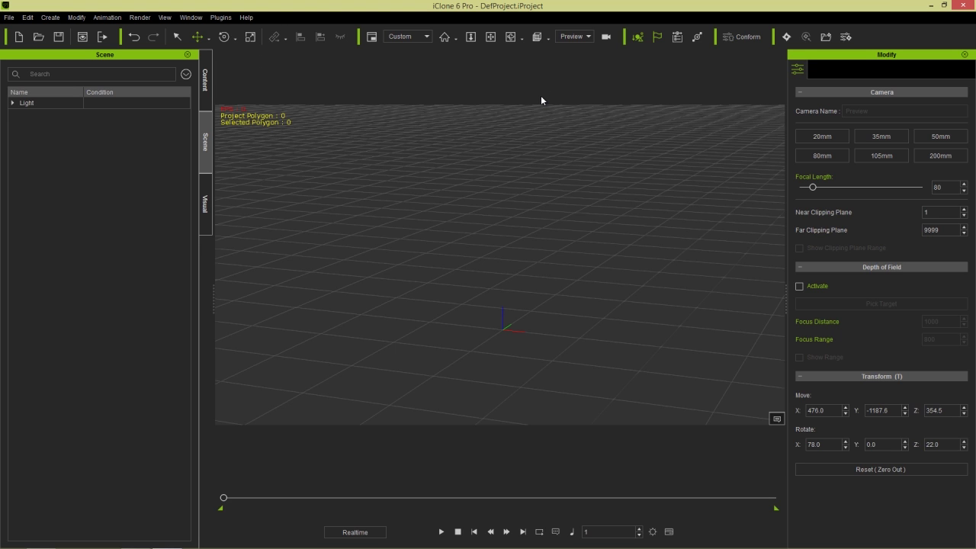
# Step: Switch to File Explorer and load the DSC_5766upload_mp4_version video from the Production Resources Video folder as the iClone background
pyautogui.hotkey('alt', 'Tab')
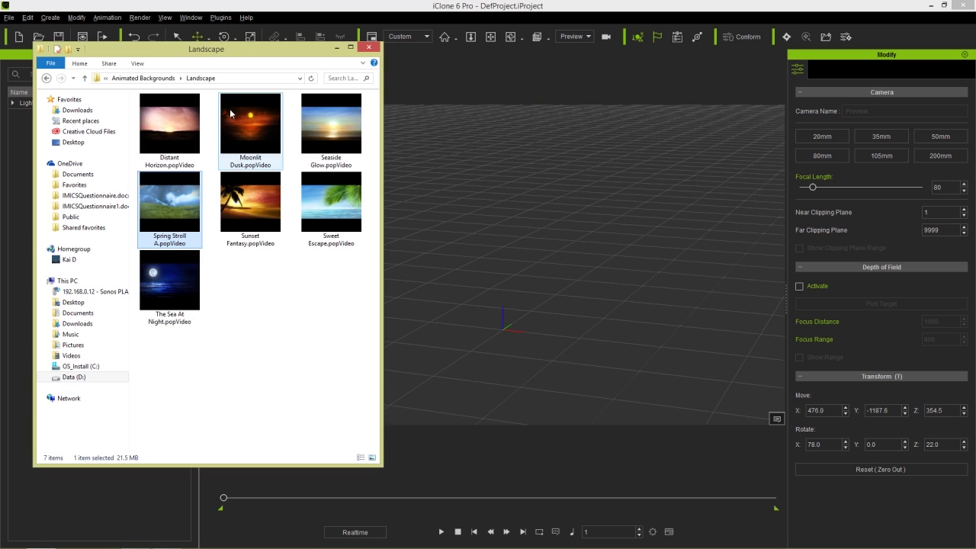
pyautogui.click(144, 77)
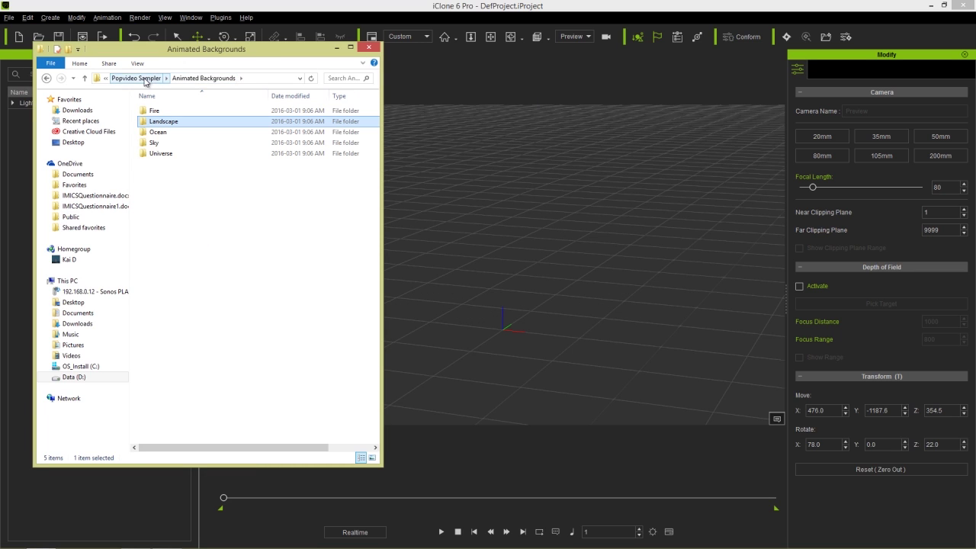
pyautogui.click(148, 79)
pyautogui.click(127, 78)
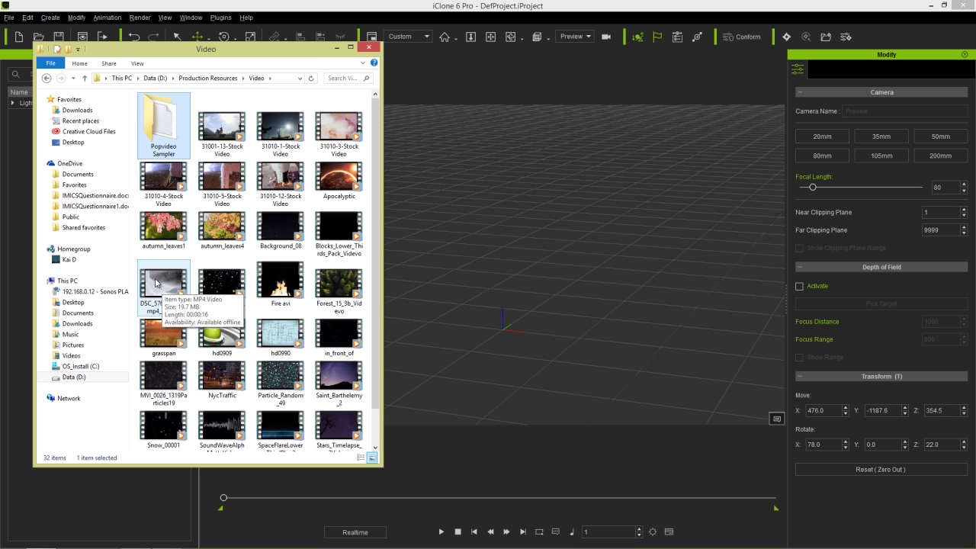
pyautogui.moveTo(156, 281); pyautogui.dragTo(510, 222)
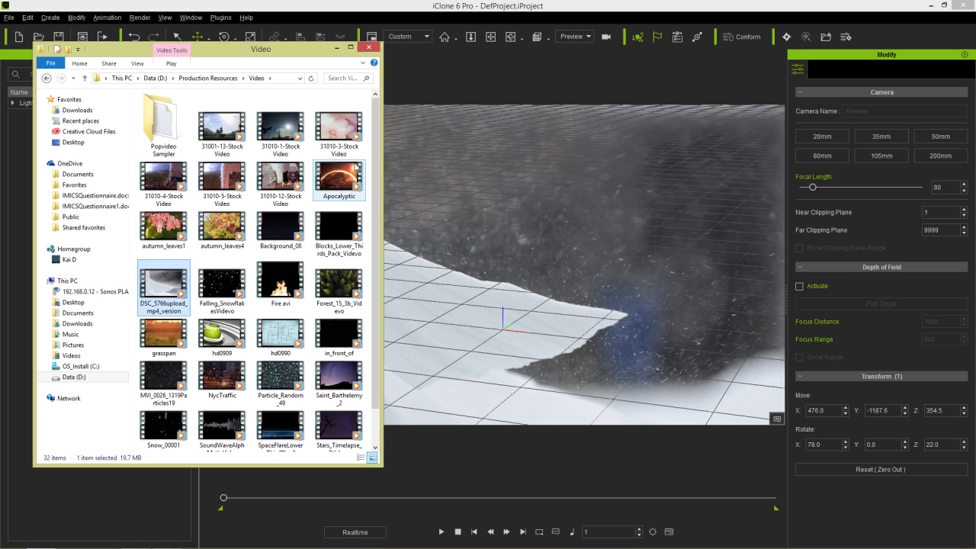
pyautogui.click(233, 27)
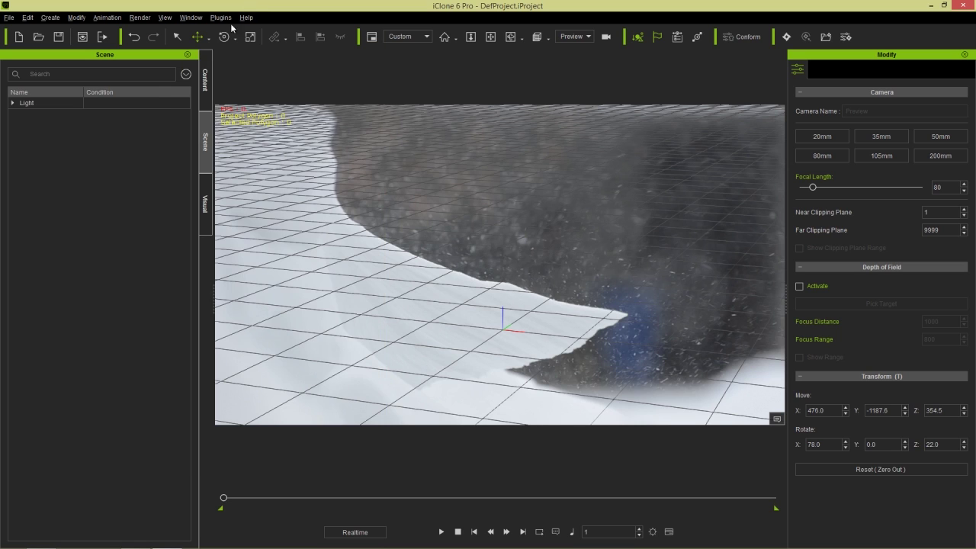
# Step: Add the Davos avatar from the Sylized Character Morphs templates to the scene
pyautogui.click(203, 85)
pyautogui.click(61, 69)
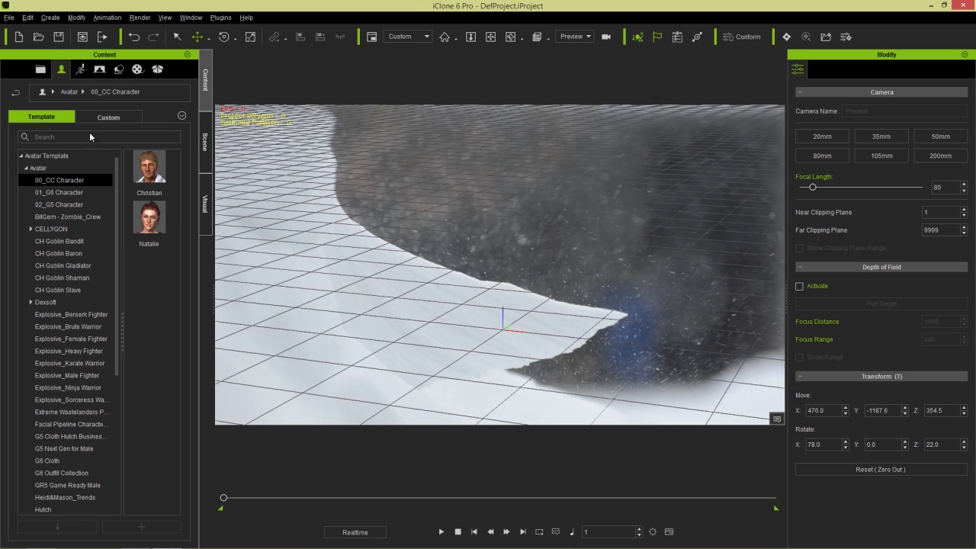
pyautogui.scroll(-6, 117, 230)
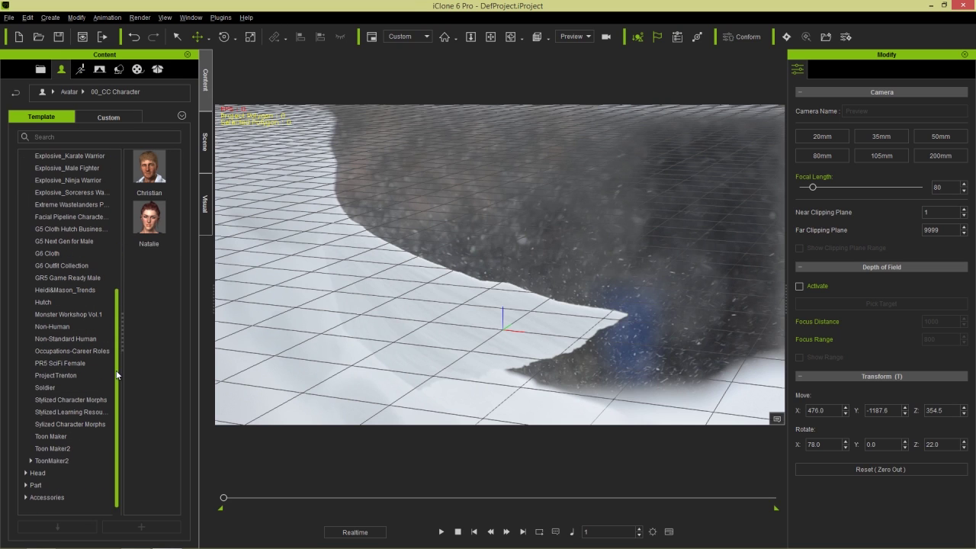
pyautogui.click(75, 401)
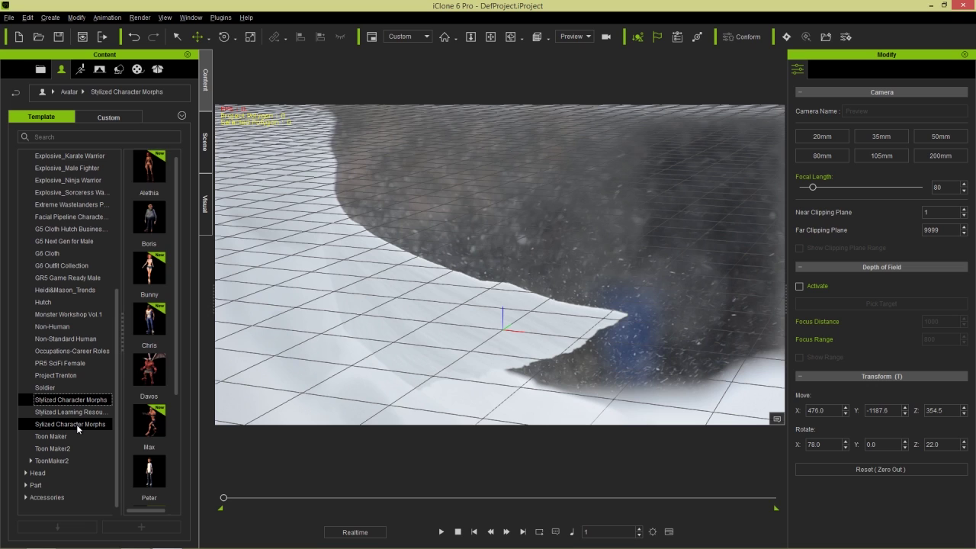
pyautogui.click(76, 424)
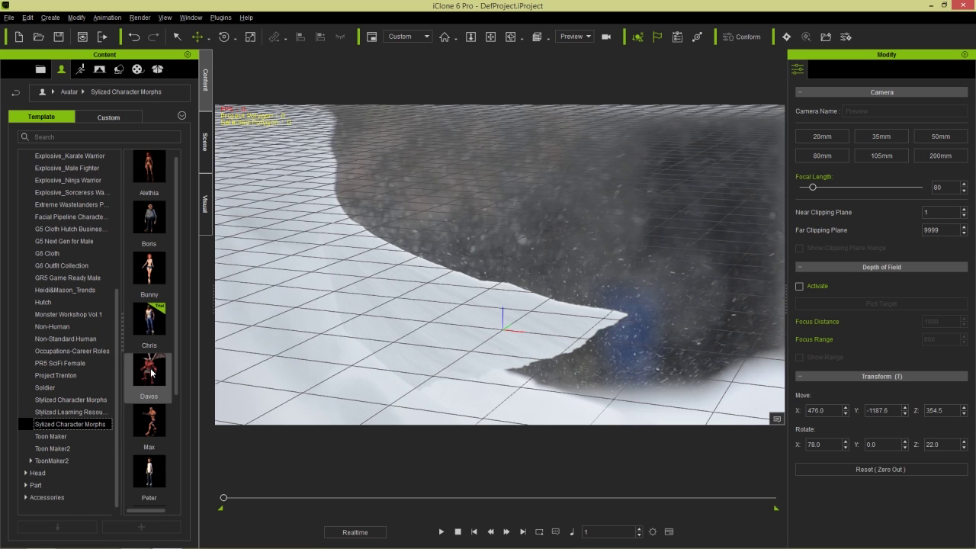
pyautogui.doubleClick(151, 372)
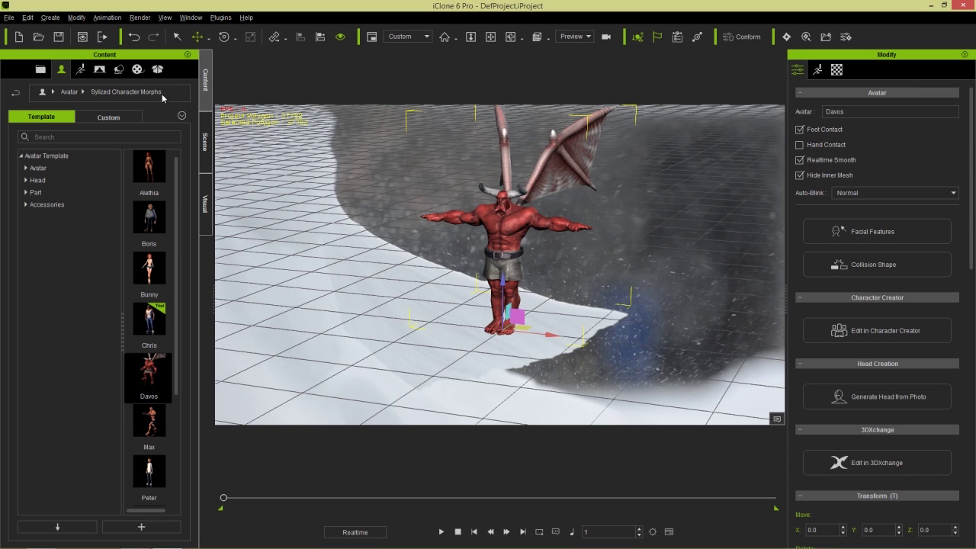
# Step: Apply the Idle motion from the 01_G6 Motion_Mason set to Davos and stop its playback
pyautogui.click(80, 69)
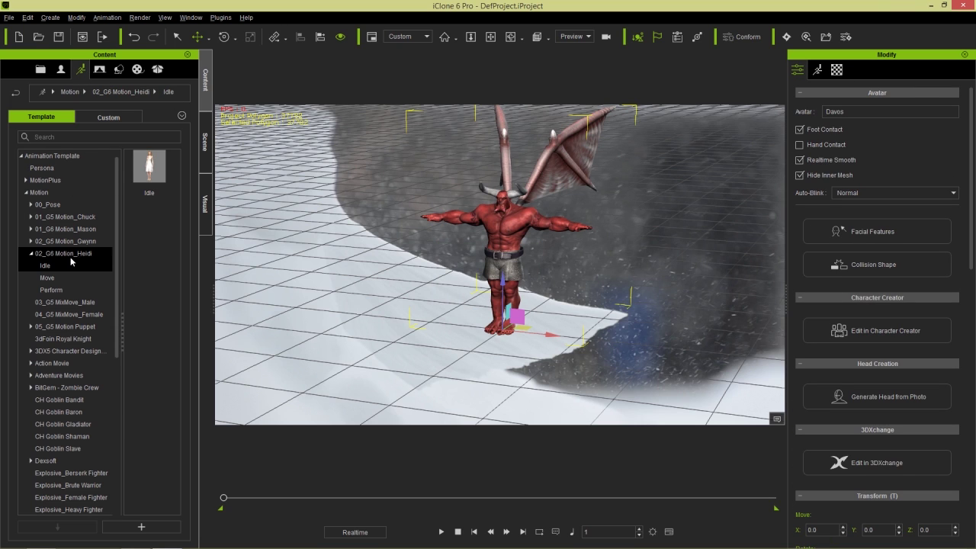
pyautogui.click(33, 258)
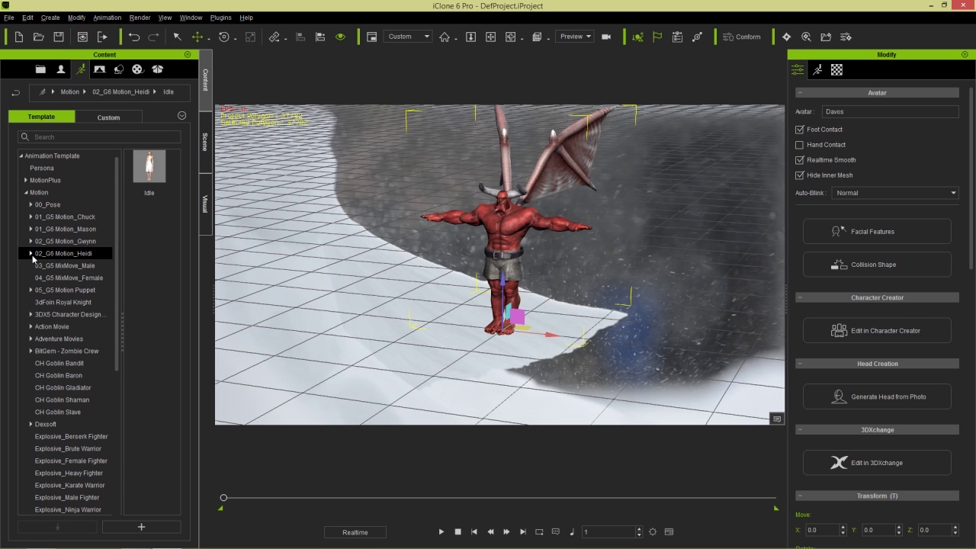
pyautogui.click(31, 217)
pyautogui.click(40, 229)
pyautogui.click(30, 216)
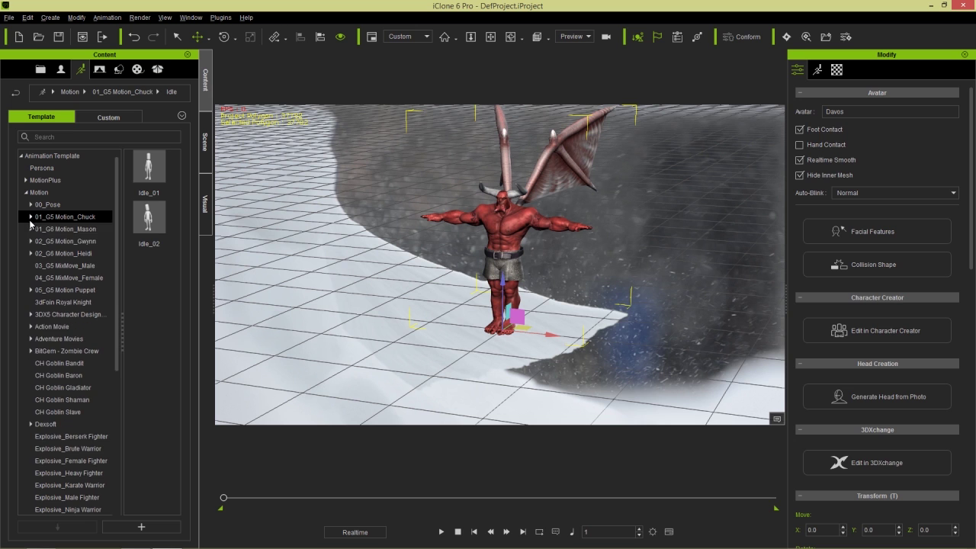
pyautogui.click(31, 229)
pyautogui.click(53, 241)
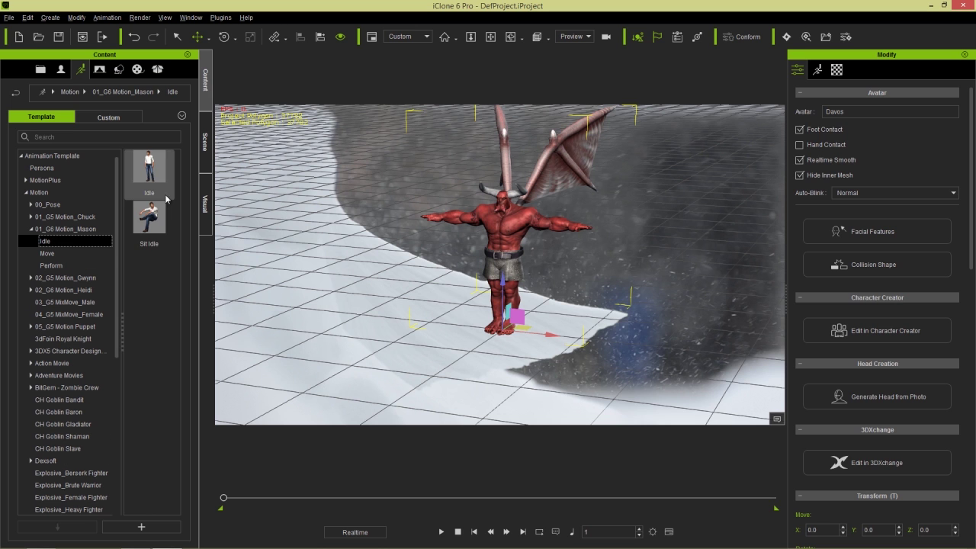
pyautogui.moveTo(149, 166); pyautogui.dragTo(521, 308)
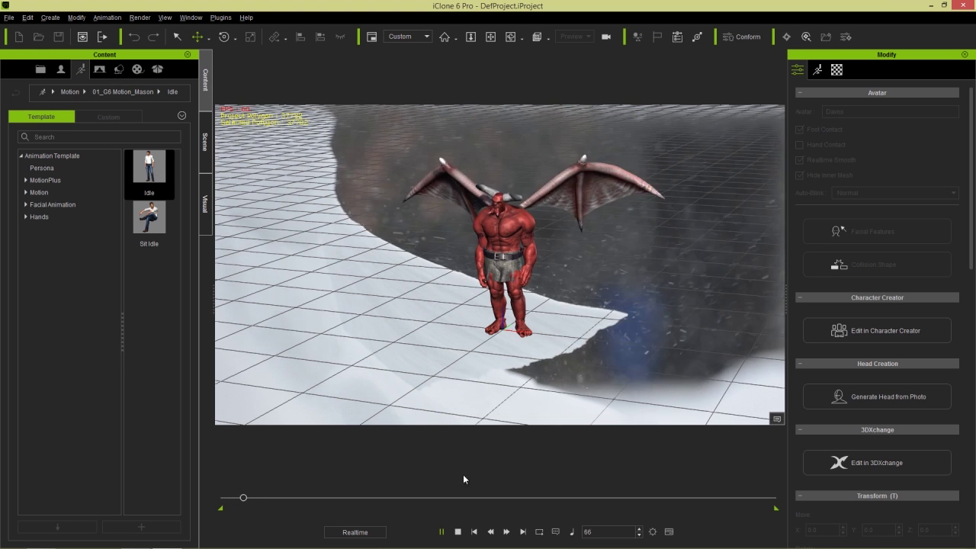
pyautogui.click(457, 531)
# Step: Frame the camera as a close-up of Davos's head and chest in the right half of the shot
pyautogui.click(501, 335)
pyautogui.scroll(6, 529, 263)
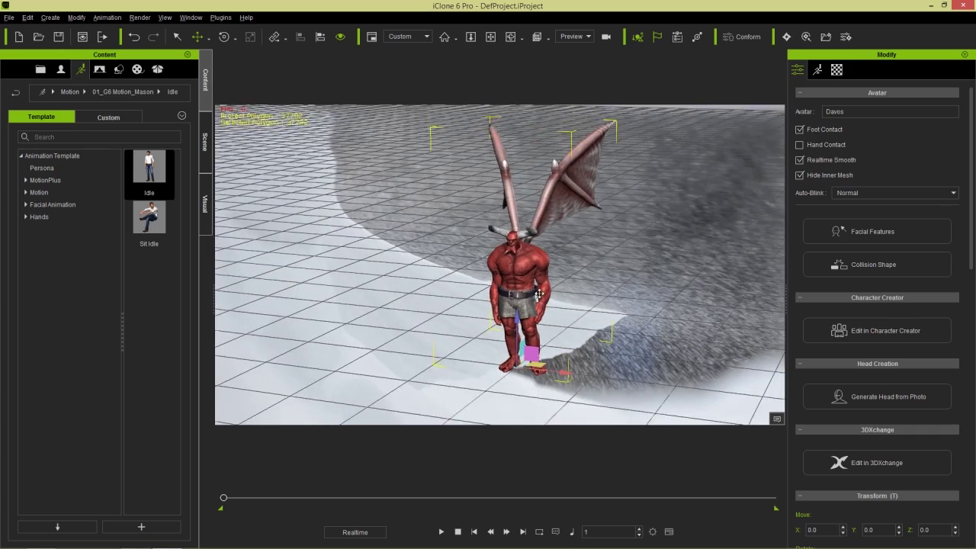
pyautogui.scroll(6, 572, 261)
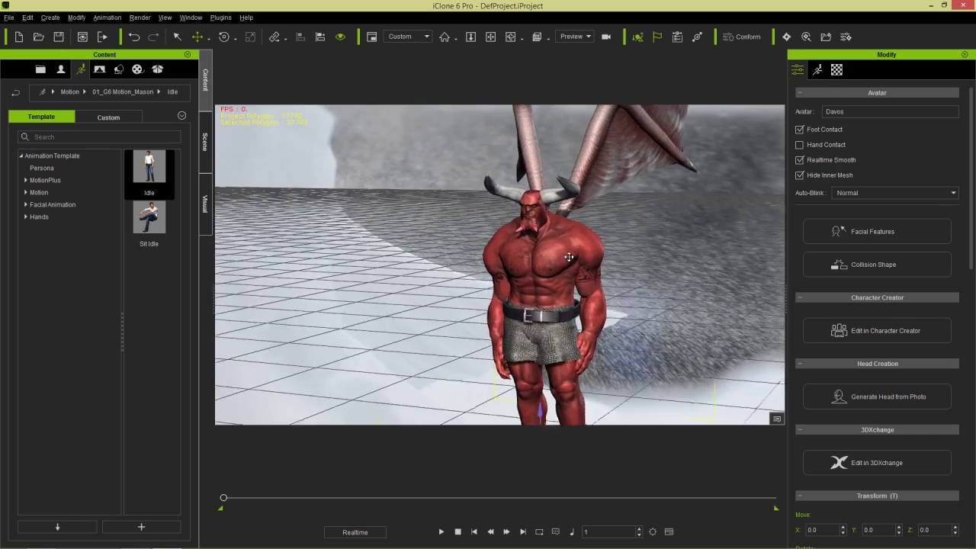
pyautogui.moveTo(597, 163); pyautogui.dragTo(665, 287, button='right')
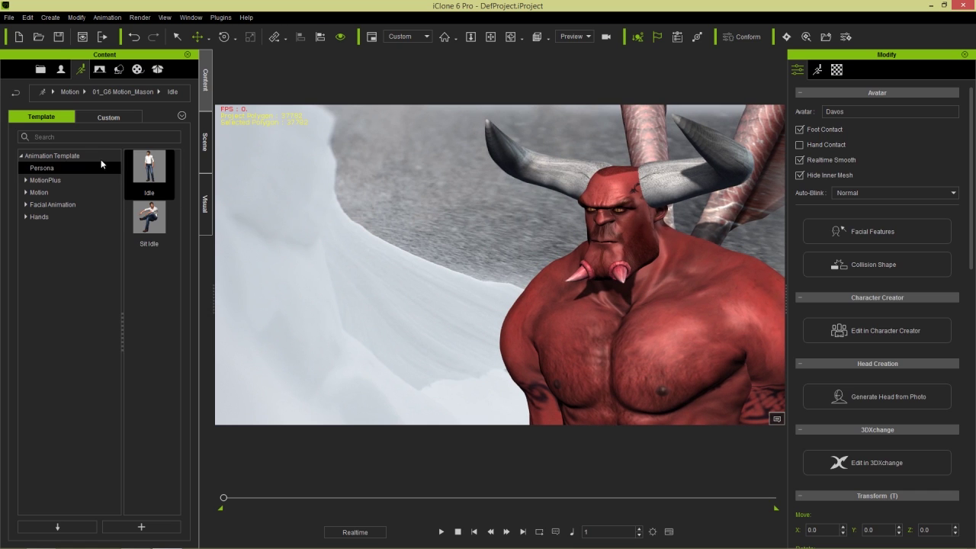
# Step: Hide Davos and set the render frame size to HD 720p (1280x720) for a PNG of the current frame
pyautogui.click(203, 142)
pyautogui.click(87, 114)
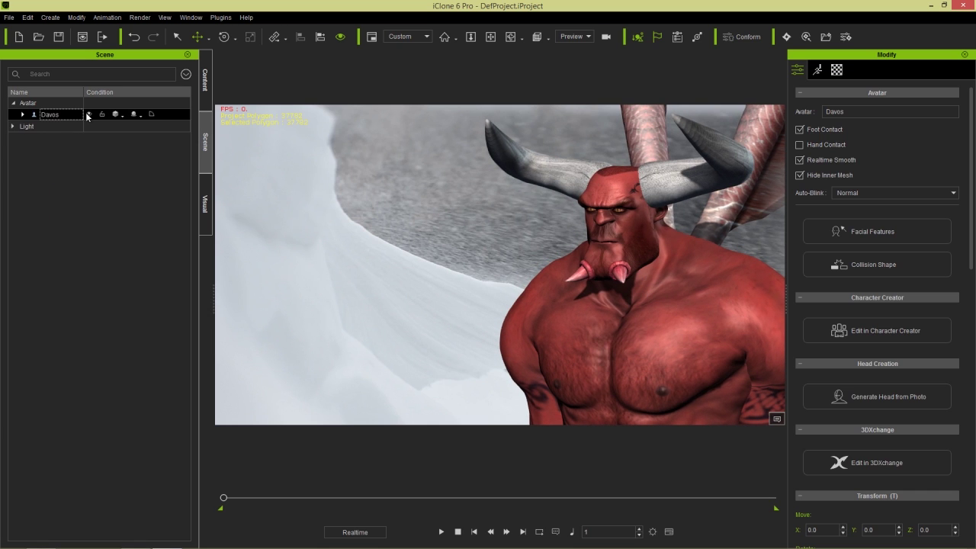
pyautogui.click(139, 17)
pyautogui.click(166, 59)
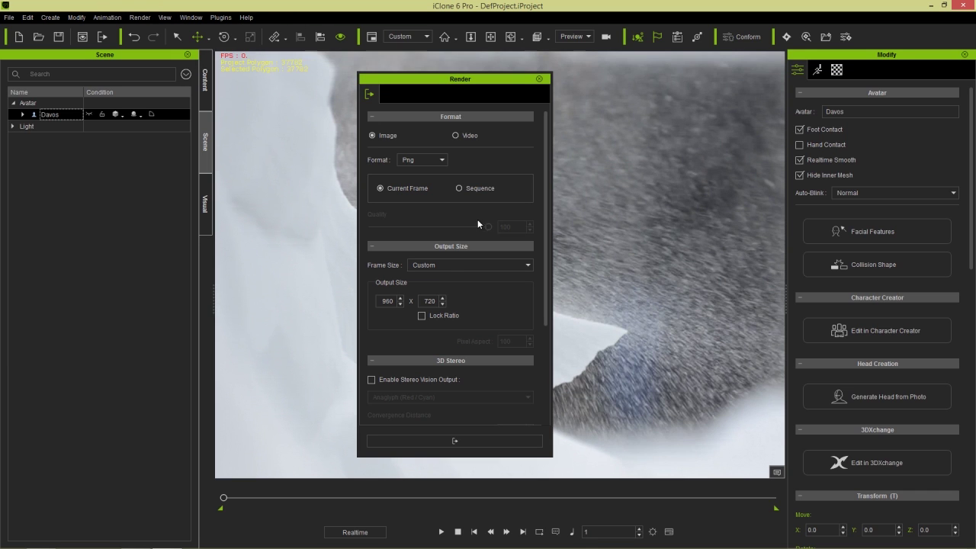
pyautogui.click(443, 264)
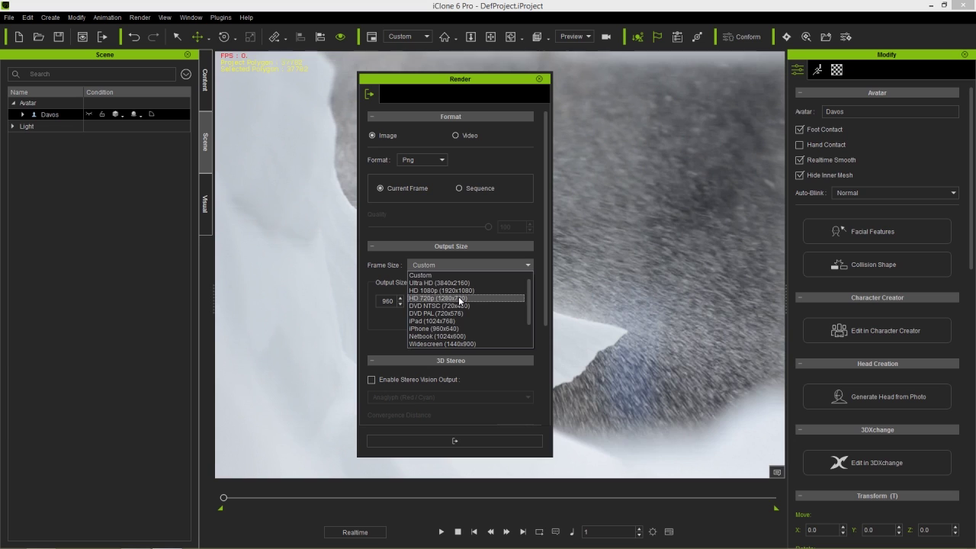
pyautogui.click(458, 296)
# Step: Render the current frame to the Desktop as bg2, and close the image preview and render settings
pyautogui.click(460, 441)
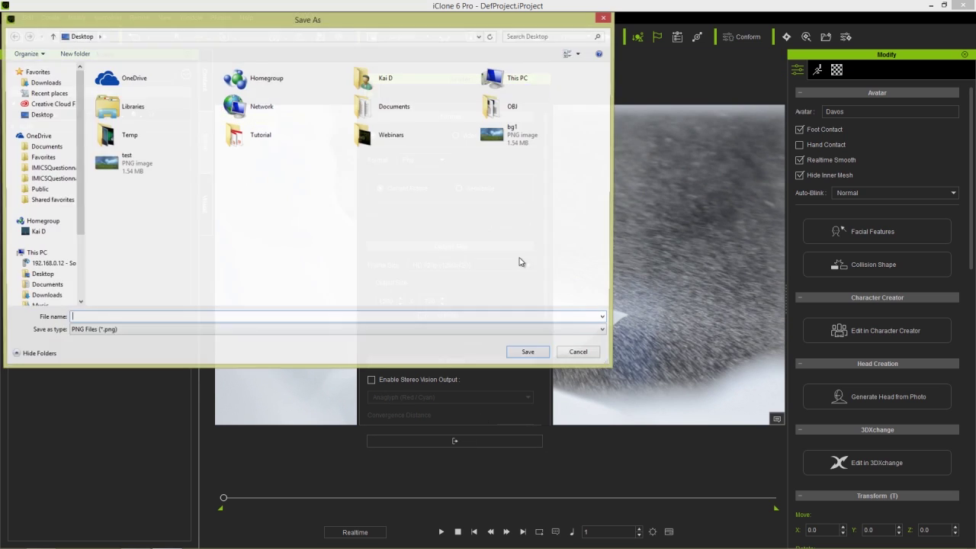
pyautogui.write('bg2')
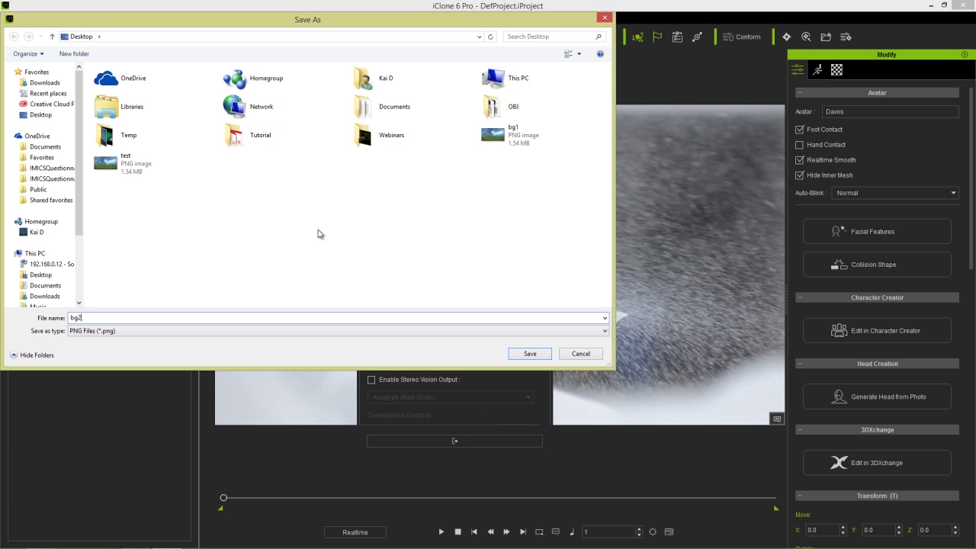
pyautogui.click(533, 352)
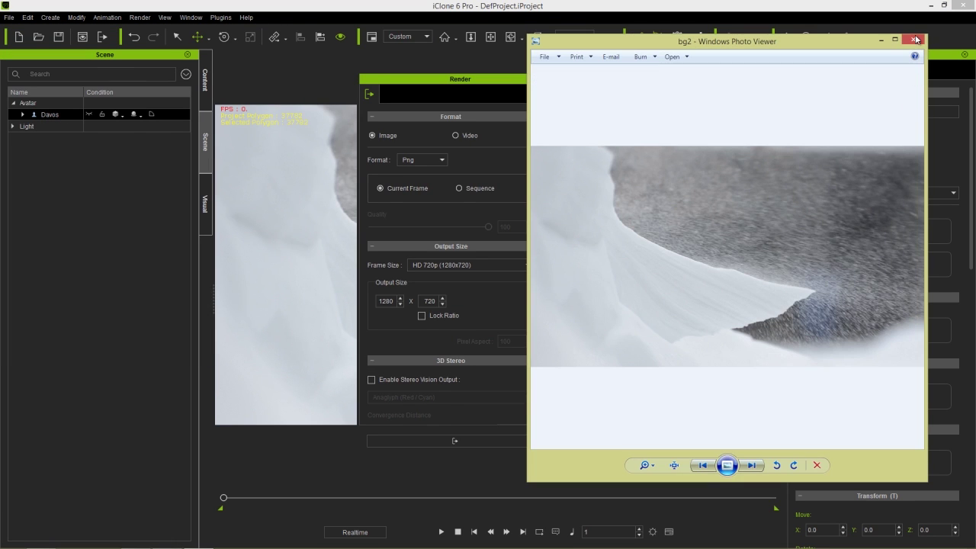
pyautogui.click(912, 40)
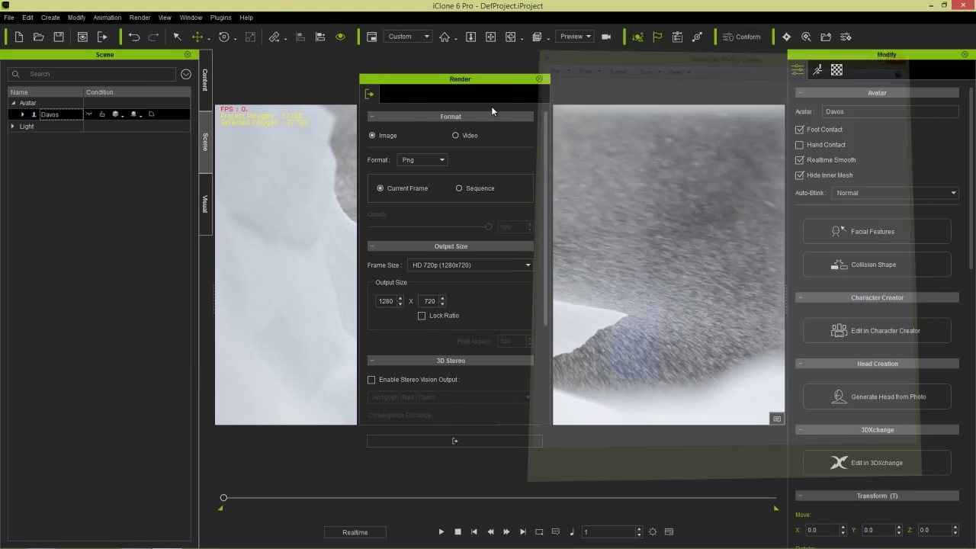
pyautogui.click(539, 79)
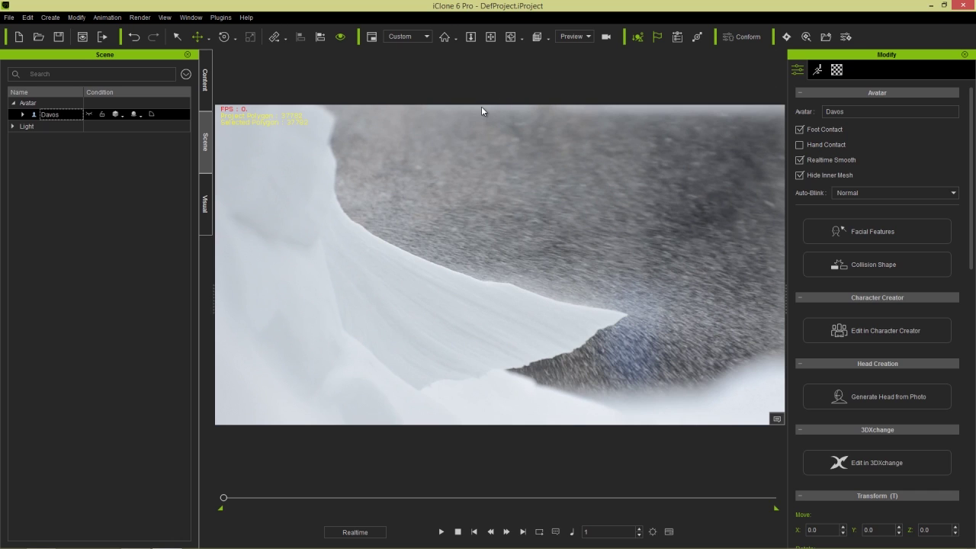
# Step: Enable image based lighting with the bg2 image, at strength 100 and softness about 41
pyautogui.click(206, 203)
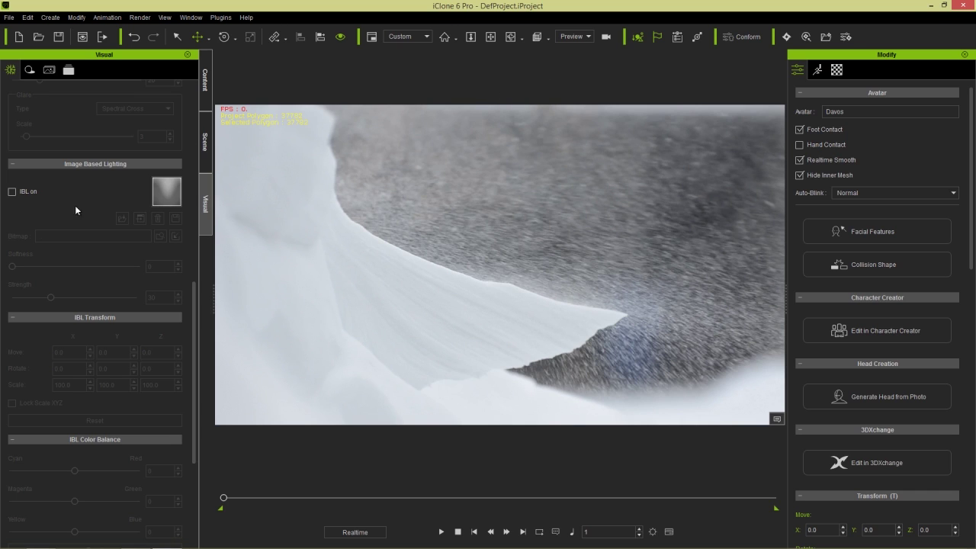
pyautogui.click(12, 192)
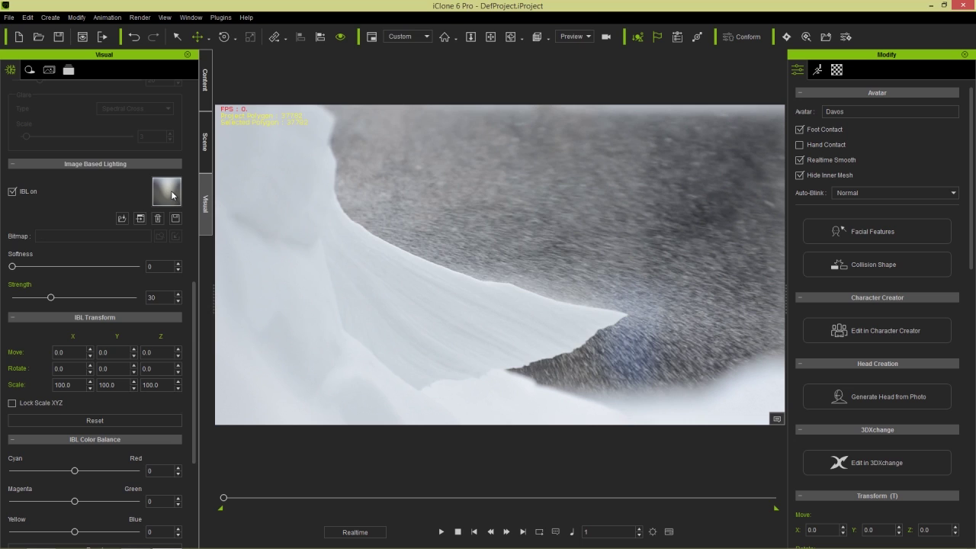
pyautogui.click(171, 190)
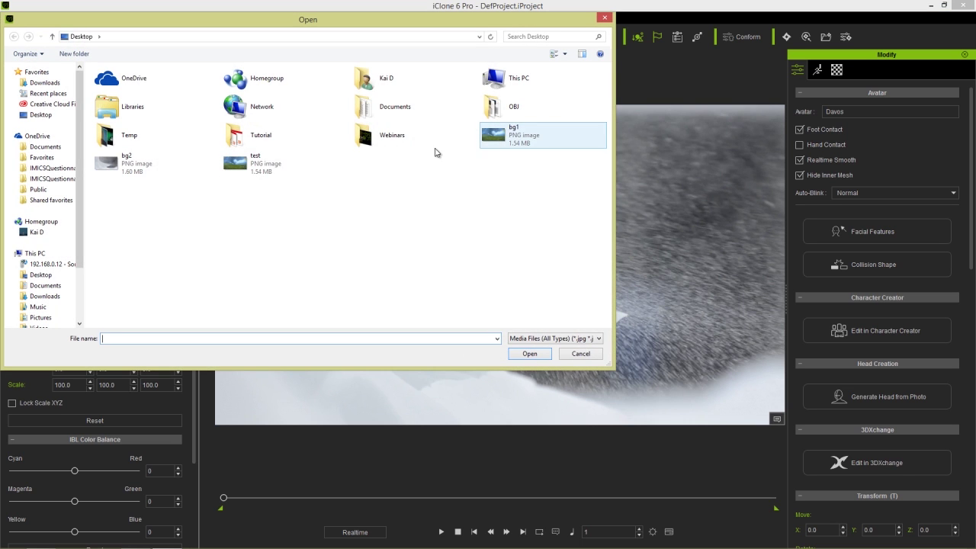
pyautogui.doubleClick(163, 169)
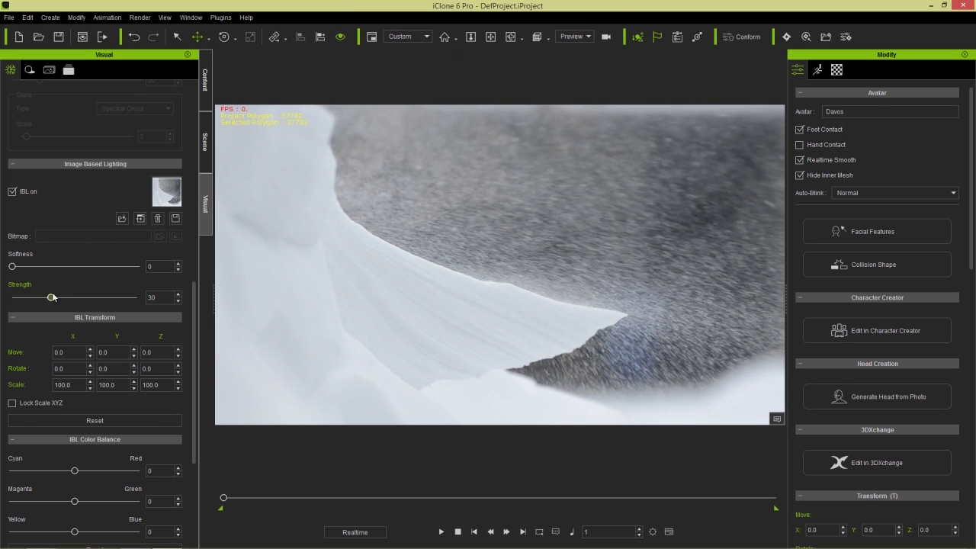
pyautogui.moveTo(51, 296); pyautogui.dragTo(135, 297)
pyautogui.moveTo(75, 267); pyautogui.dragTo(64, 270)
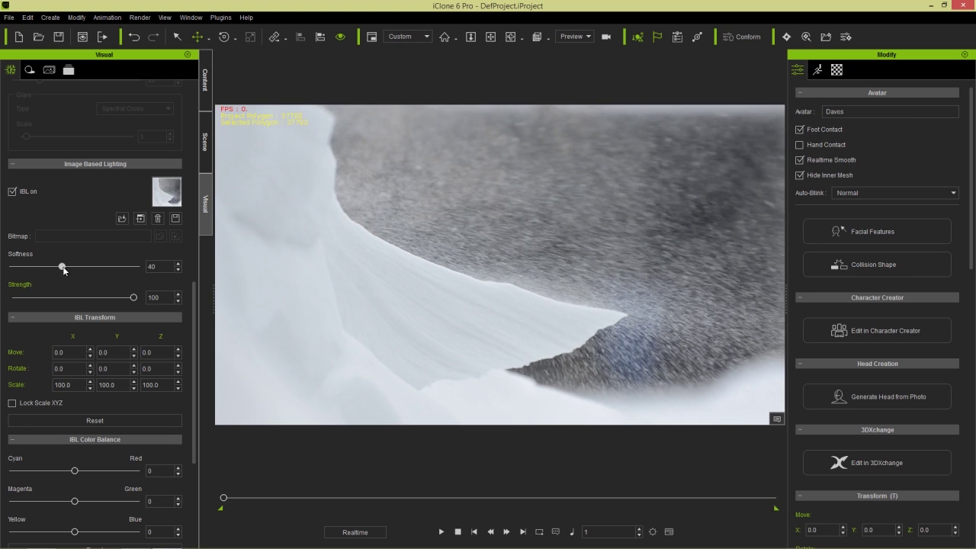
# Step: Make Davos visible again and turn off the Key and Rim lights
pyautogui.click(205, 142)
pyautogui.doubleClick(47, 115)
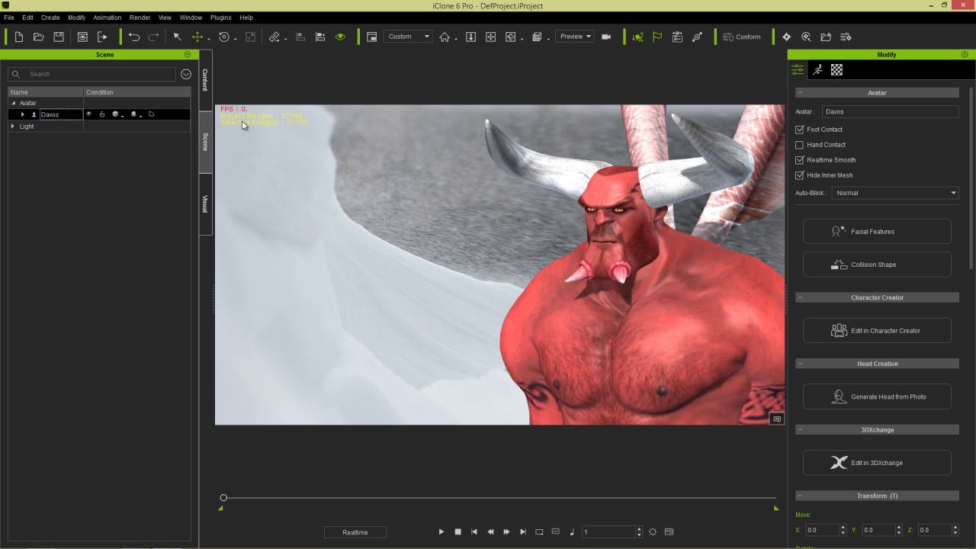
pyautogui.click(205, 217)
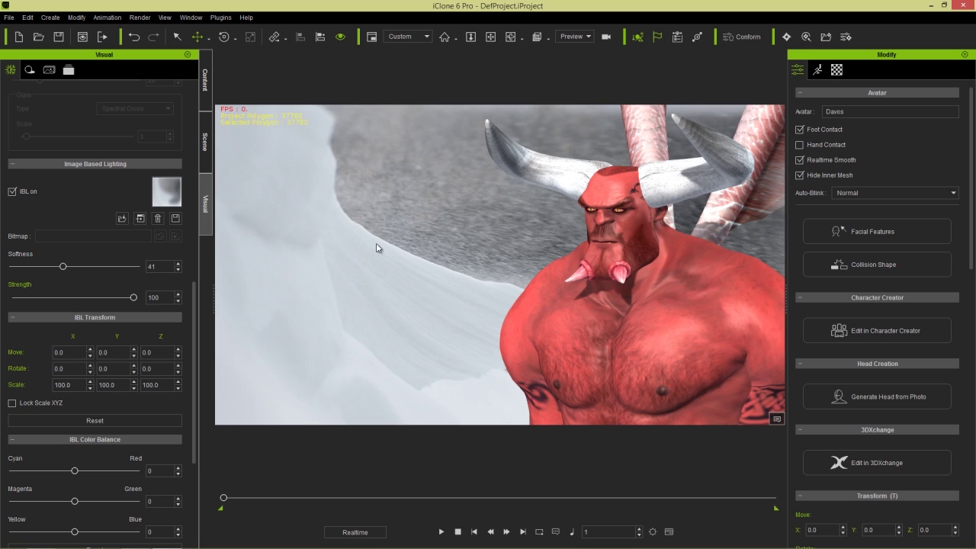
pyautogui.moveTo(133, 297)
pyautogui.mouseDown()
pyautogui.moveTo(9, 301)
pyautogui.moveTo(135, 298)
pyautogui.mouseUp()
pyautogui.click(205, 142)
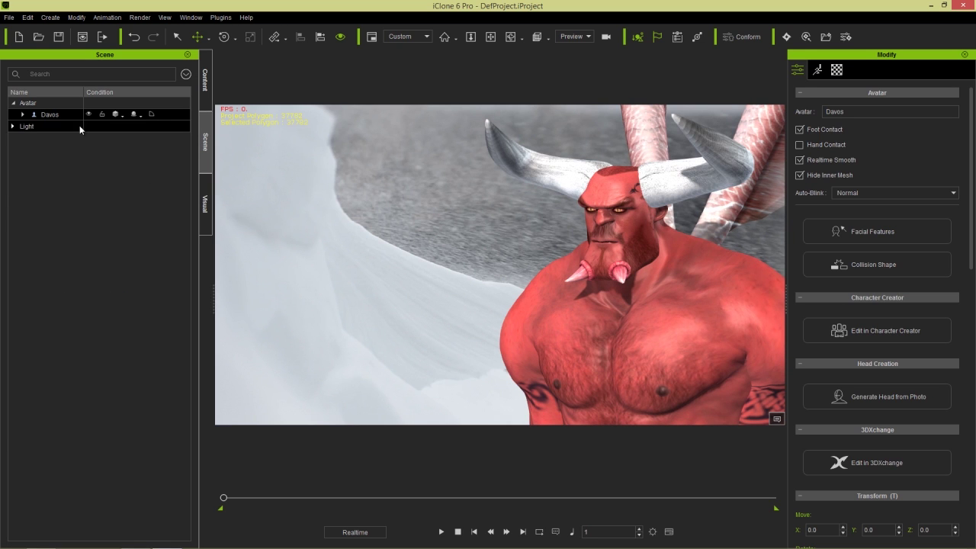
pyautogui.click(13, 127)
pyautogui.click(116, 149)
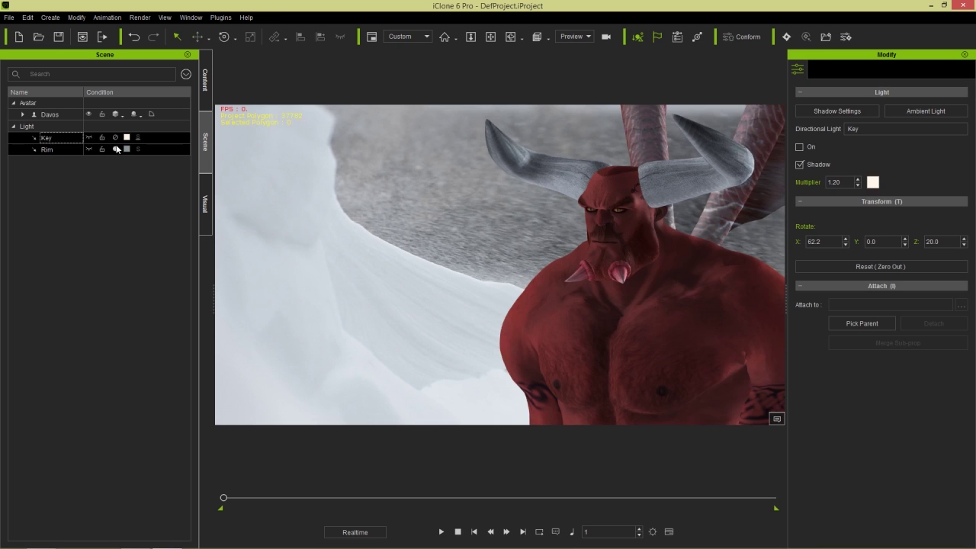
# Step: Try out the image based lighting's strength and softness, and turn the Key light back on
pyautogui.click(205, 202)
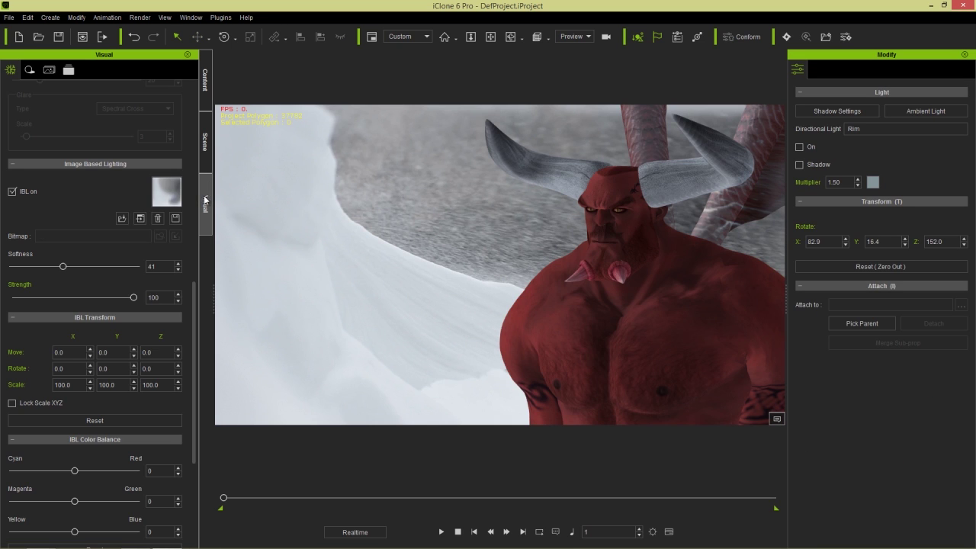
pyautogui.moveTo(125, 297); pyautogui.dragTo(70, 271)
pyautogui.click(210, 145)
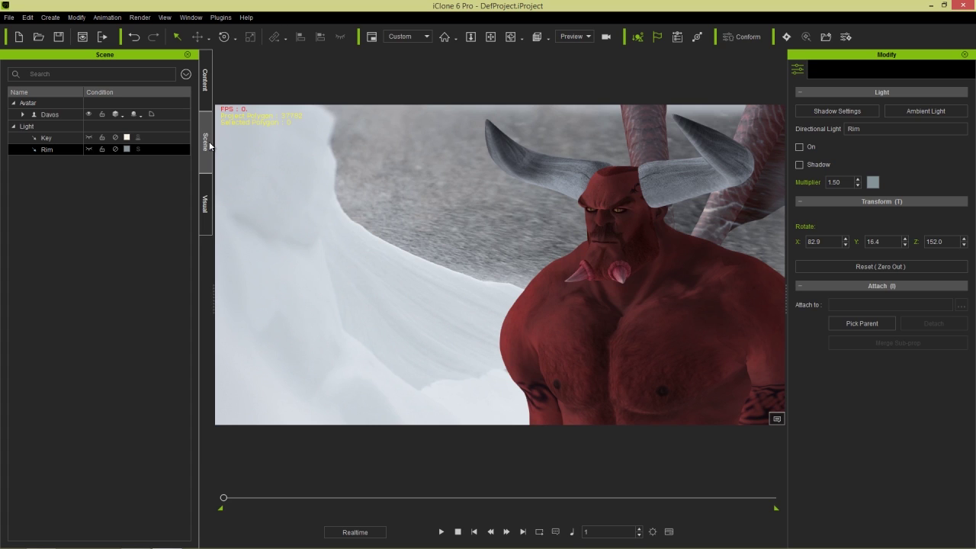
pyautogui.click(117, 137)
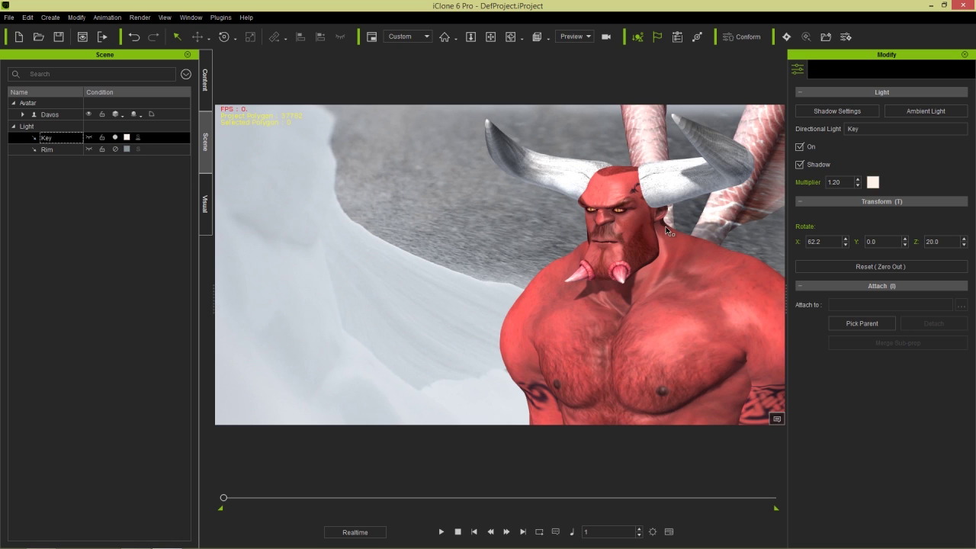
# Step: Rotate the Key light to about X 70.4, Y 22.6, Z 105.1 so it shines from behind Davos
pyautogui.press('e')
pyautogui.press('q')
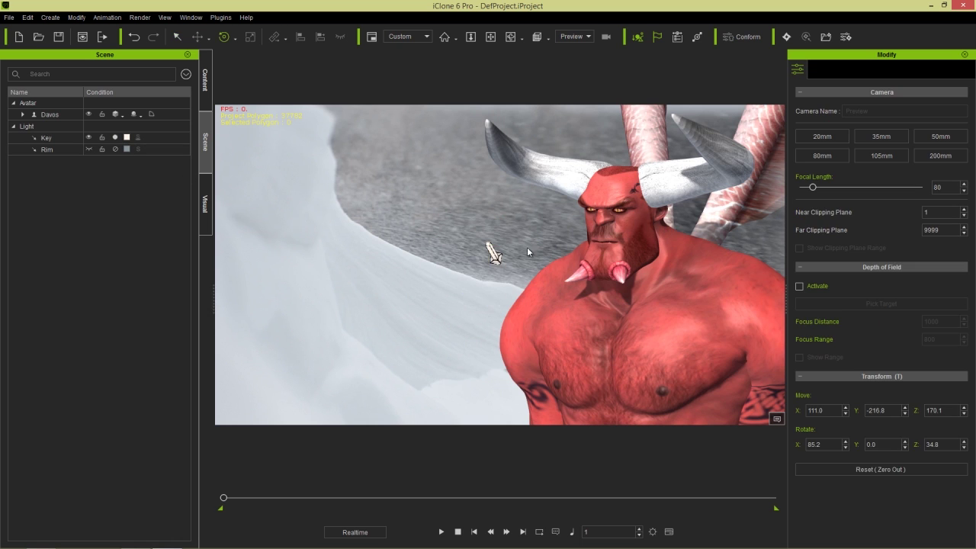
pyautogui.press('e')
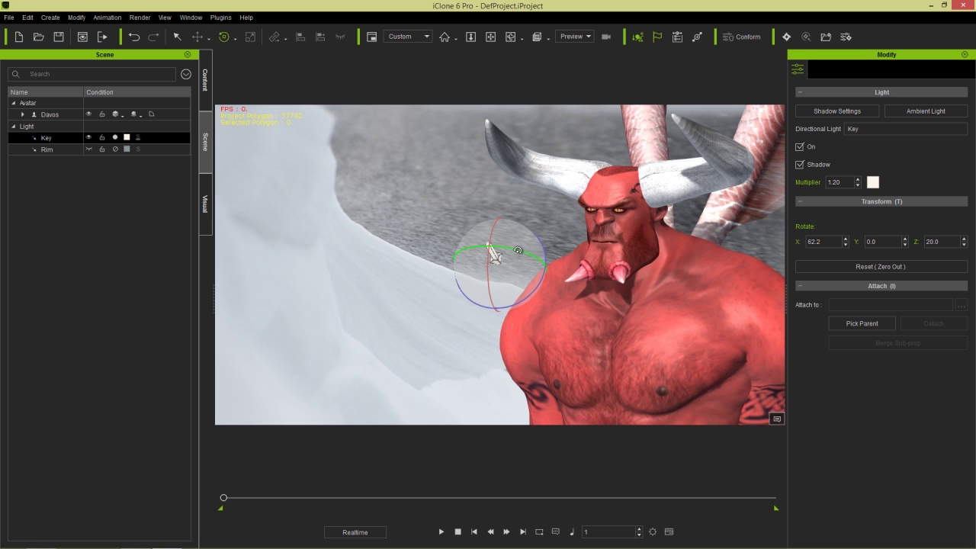
pyautogui.moveTo(521, 243)
pyautogui.mouseDown()
pyautogui.moveTo(564, 263)
pyautogui.moveTo(552, 275)
pyautogui.moveTo(525, 248)
pyautogui.moveTo(427, 266)
pyautogui.moveTo(529, 257)
pyautogui.mouseUp()
pyautogui.moveTo(517, 259)
pyautogui.mouseDown()
pyautogui.moveTo(542, 272)
pyautogui.moveTo(520, 245)
pyautogui.mouseUp()
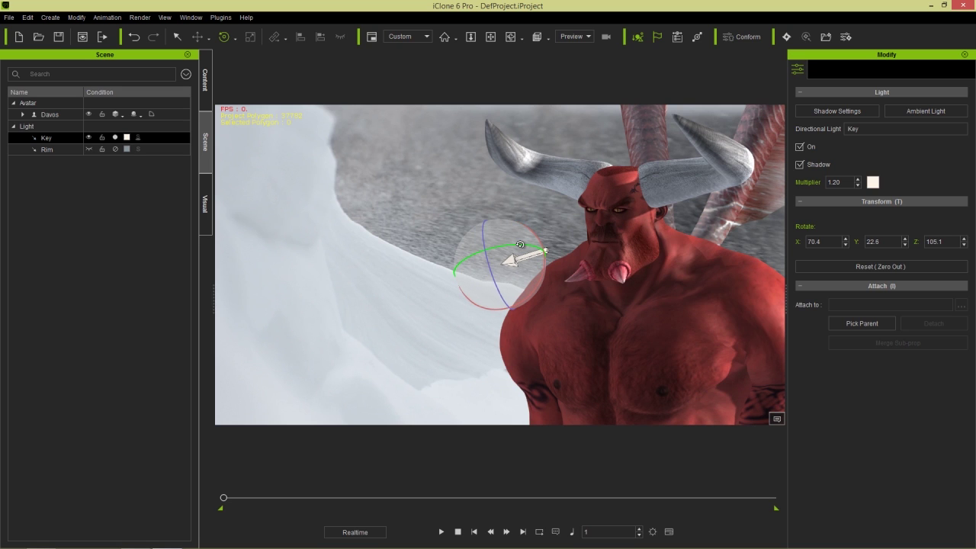
pyautogui.press('q')
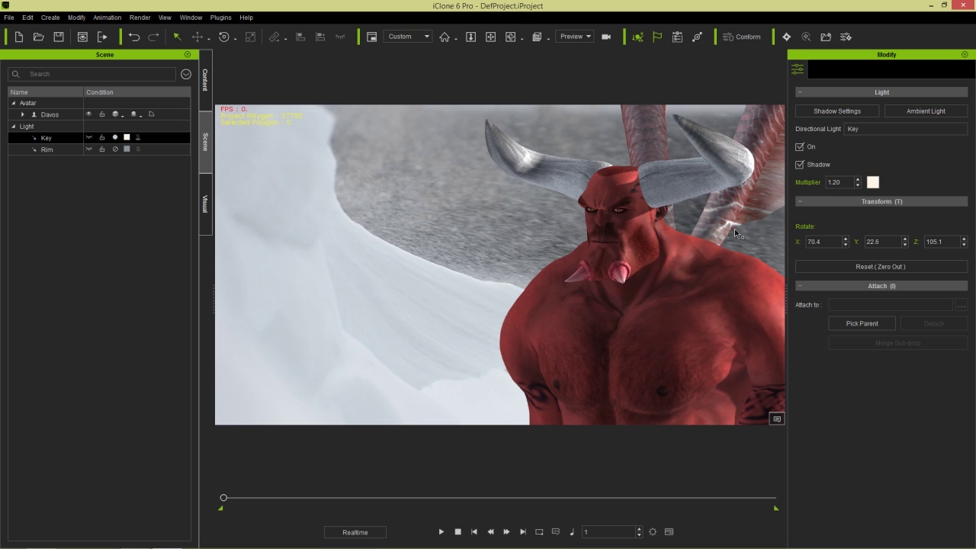
# Step: Change the Key light's color to pale blue #cbcbff and set its multiplier to 0.80
pyautogui.click(873, 183)
pyautogui.click(330, 233)
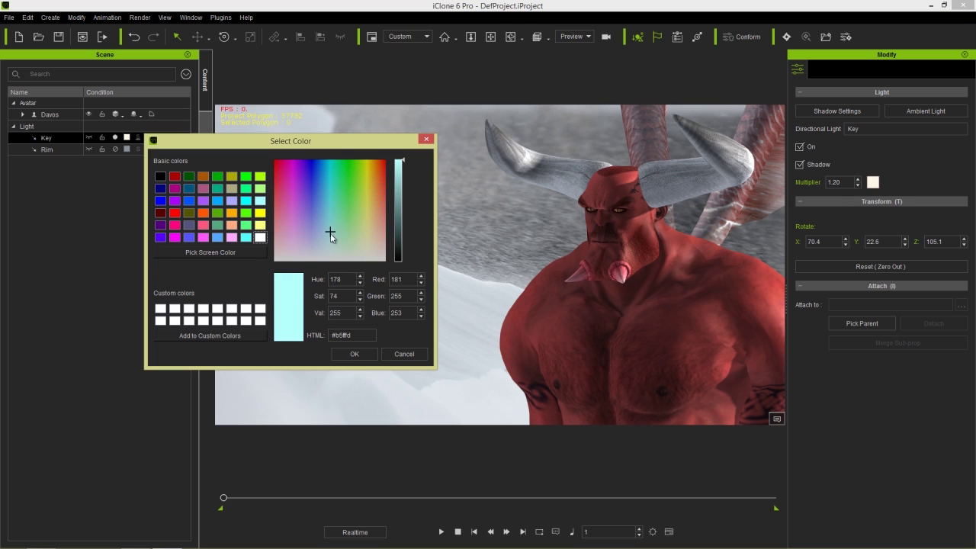
pyautogui.click(313, 226)
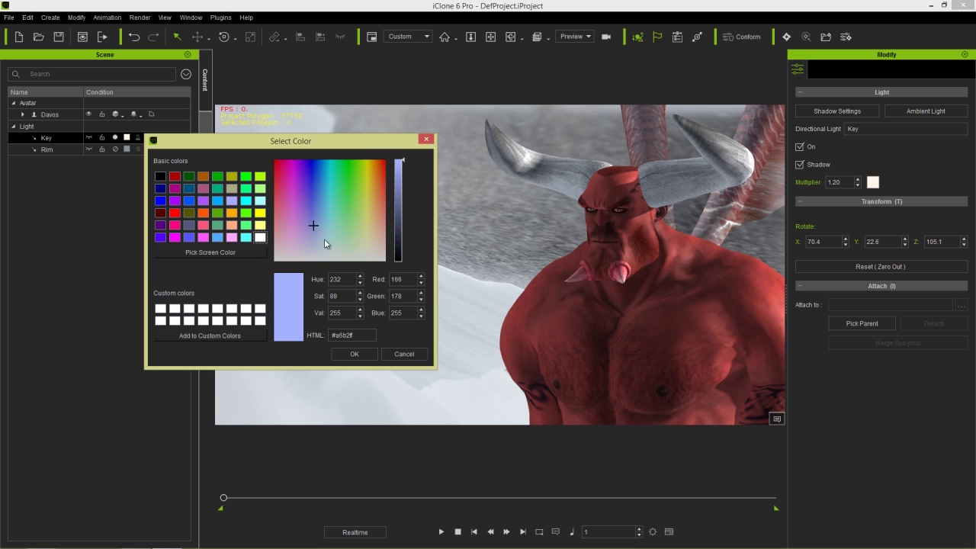
pyautogui.click(312, 242)
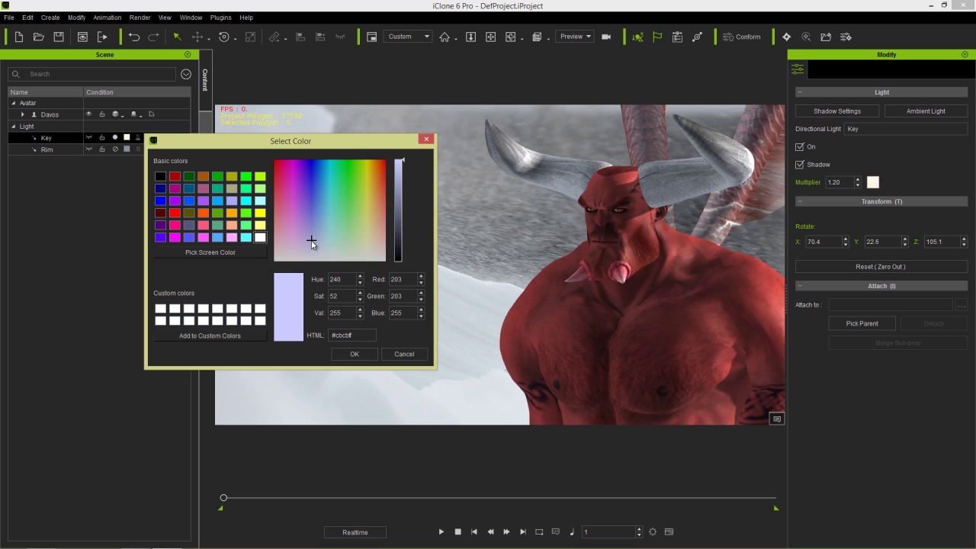
pyautogui.click(354, 354)
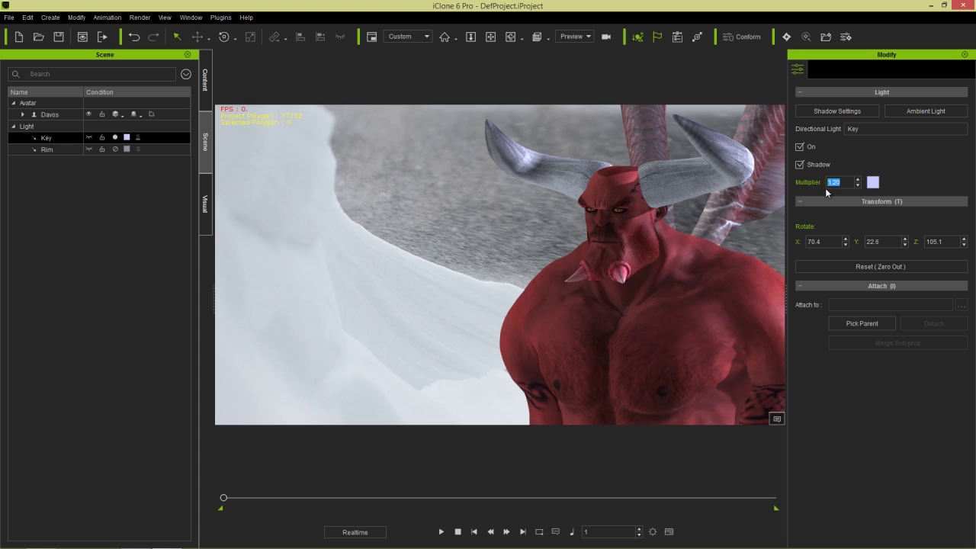
pyautogui.write('.8')
pyautogui.press('Return')
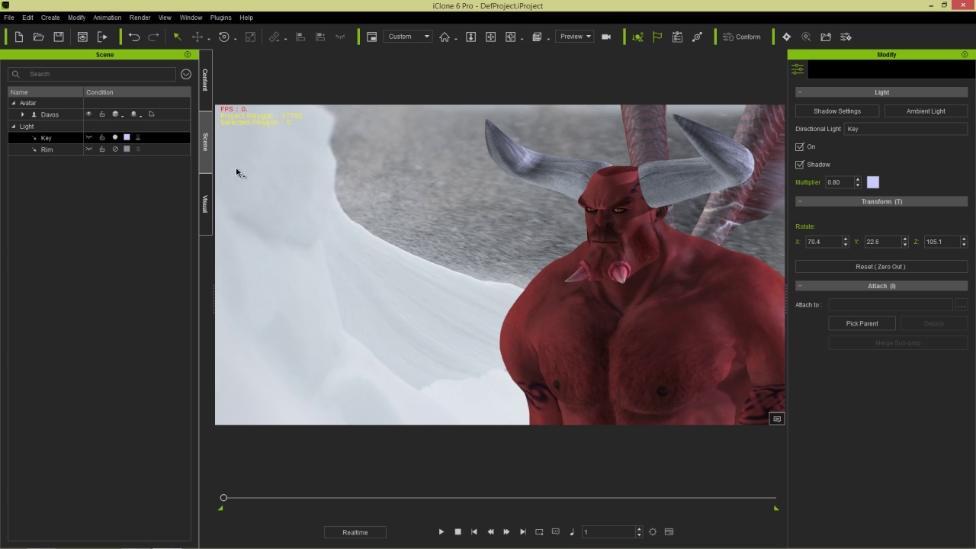
# Step: Set the image based lighting strength to 100, and give the shadows 2048 x 2048 resolution with opacity 100
pyautogui.click(204, 197)
pyautogui.moveTo(133, 299)
pyautogui.mouseDown()
pyautogui.moveTo(96, 299)
pyautogui.moveTo(138, 301)
pyautogui.mouseUp()
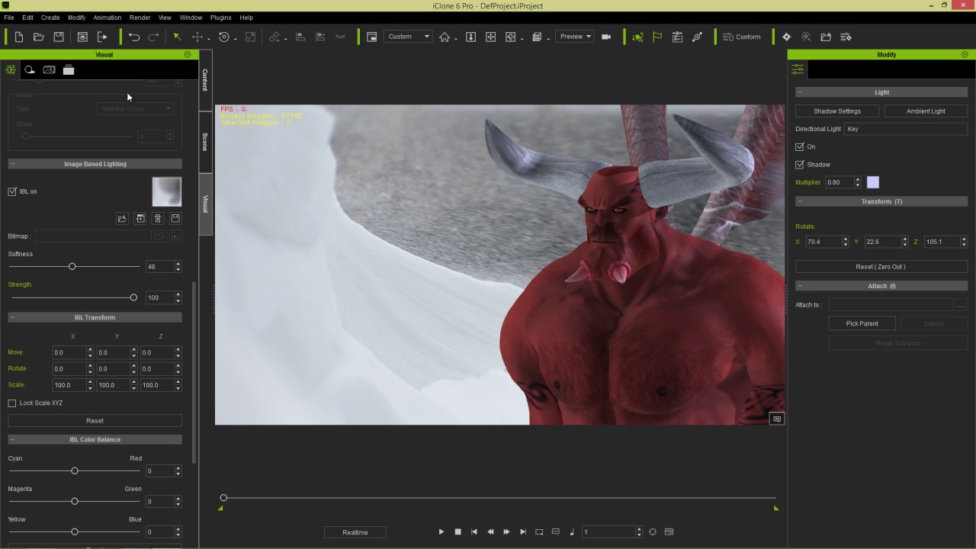
pyautogui.click(30, 69)
pyautogui.click(128, 130)
pyautogui.click(131, 151)
pyautogui.moveTo(111, 159); pyautogui.dragTo(143, 161)
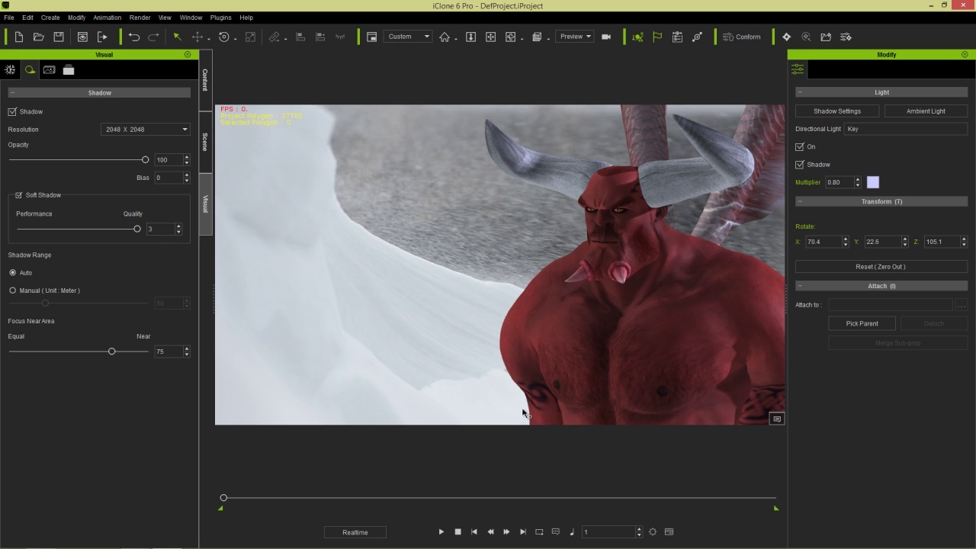
# Step: Play the scene to check Davos against the snowy background, and reframe the camera so he sits slightly lower and further left
pyautogui.click(442, 531)
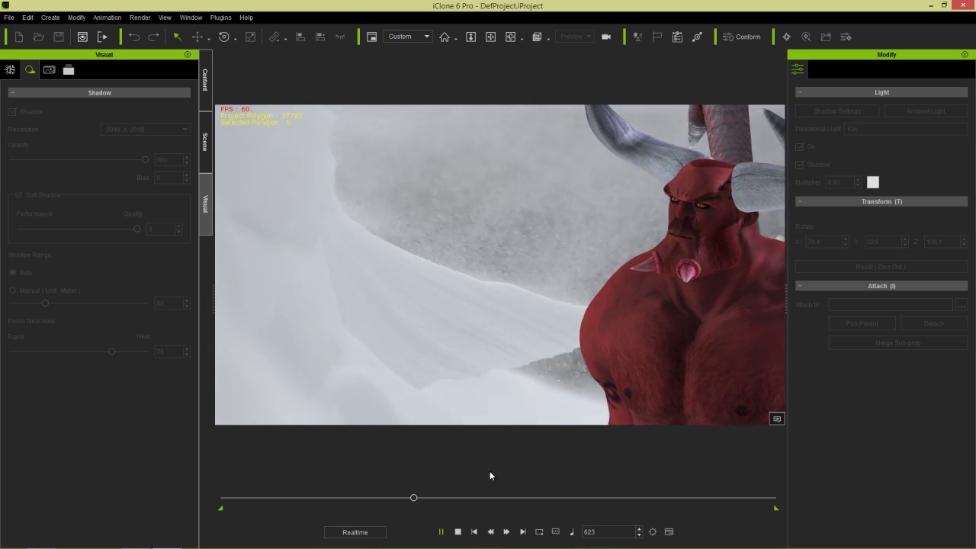
pyautogui.click(458, 532)
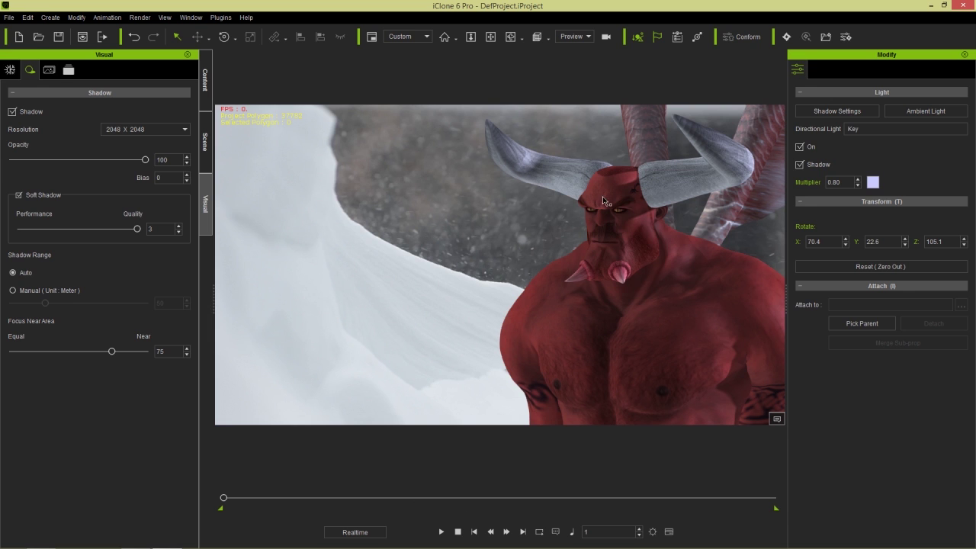
pyautogui.moveTo(678, 258); pyautogui.dragTo(657, 245, button='middle')
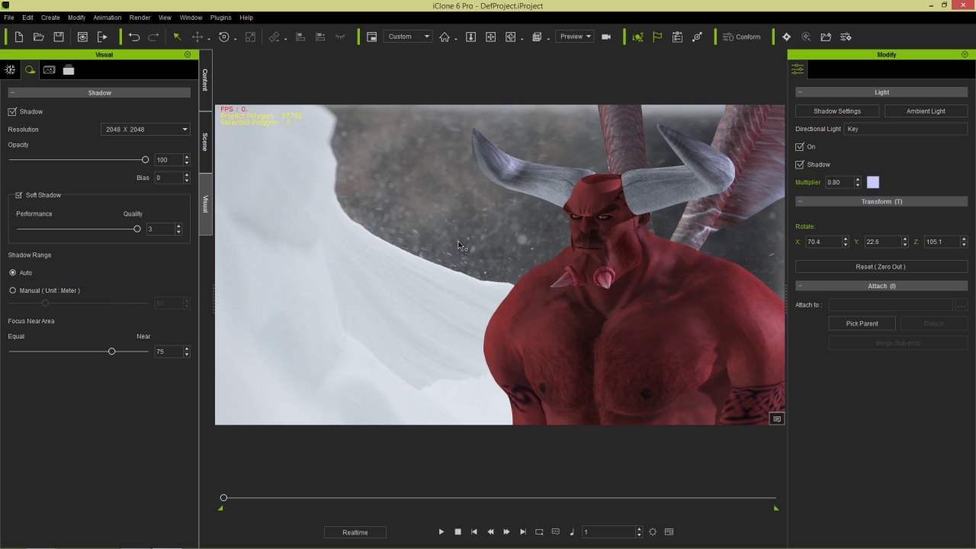
# Step: Switch to the Video folder in File Explorer and preview the in_front_of, Background_08 and MVI_0026_1319Particles19 clips
pyautogui.hotkey('alt', 'Tab')
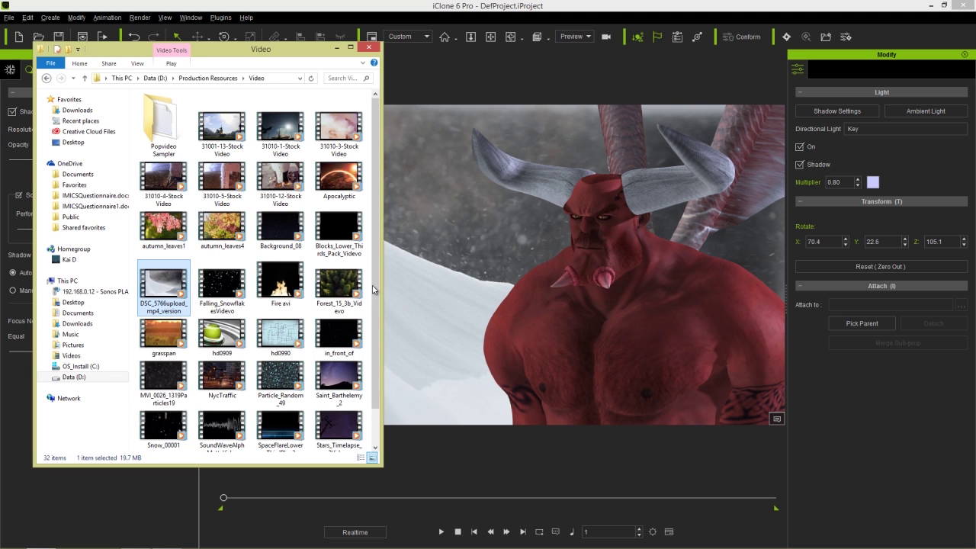
pyautogui.doubleClick(341, 330)
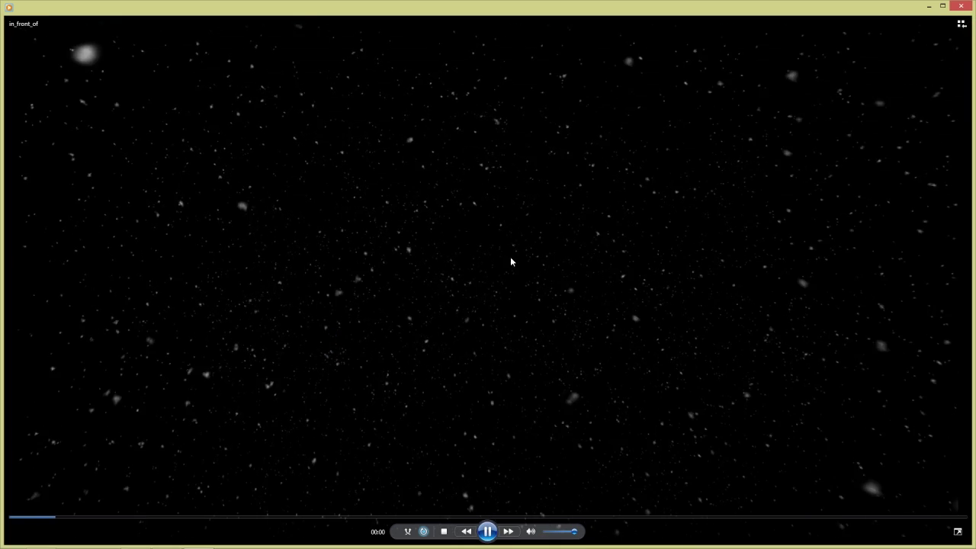
pyautogui.click(961, 6)
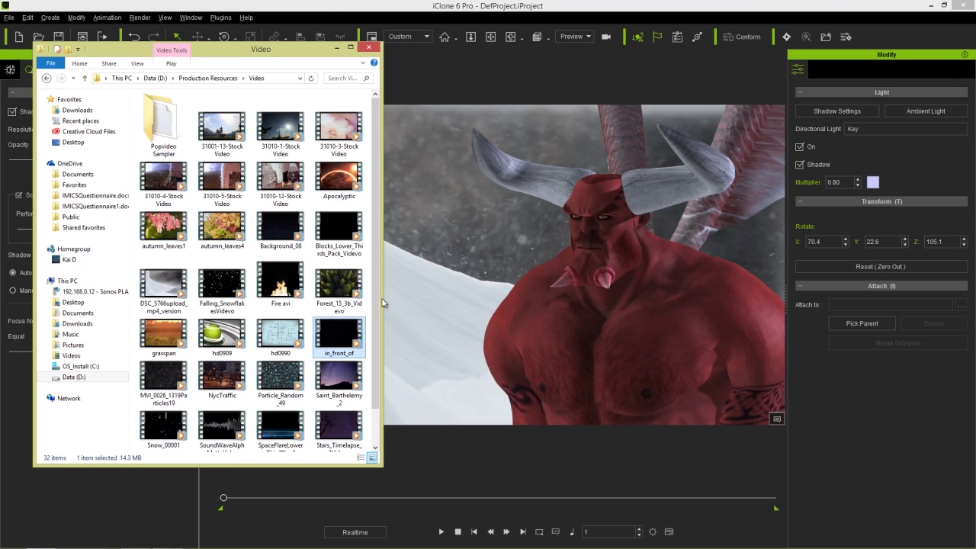
pyautogui.doubleClick(282, 229)
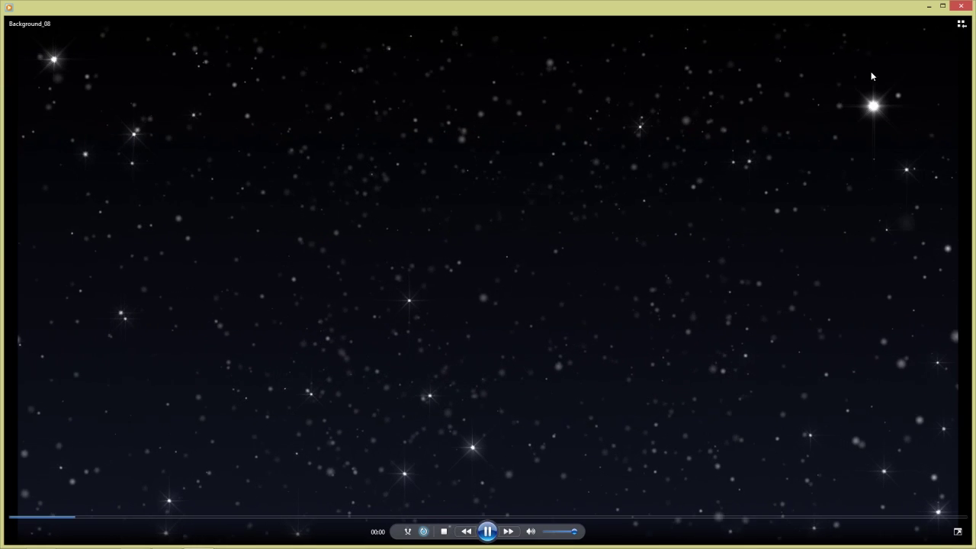
pyautogui.click(961, 6)
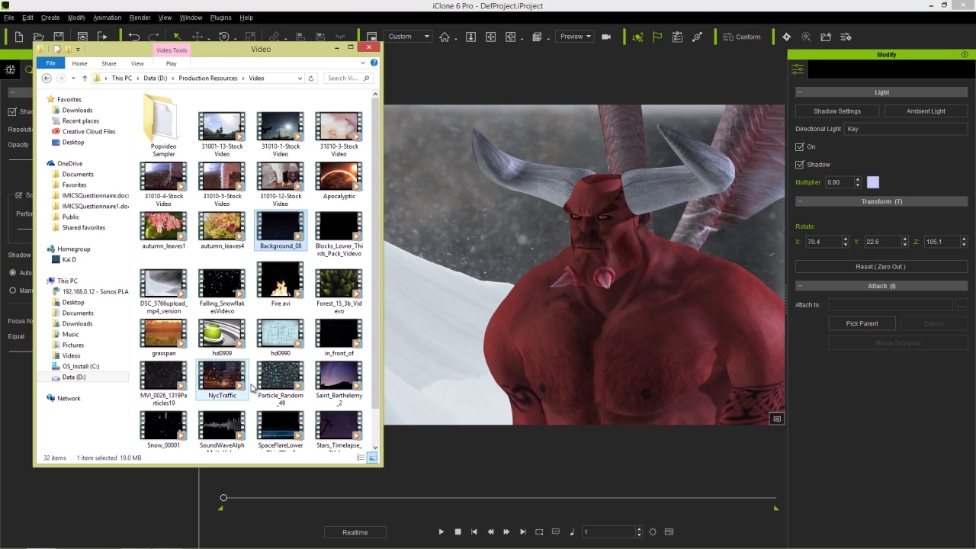
pyautogui.doubleClick(163, 375)
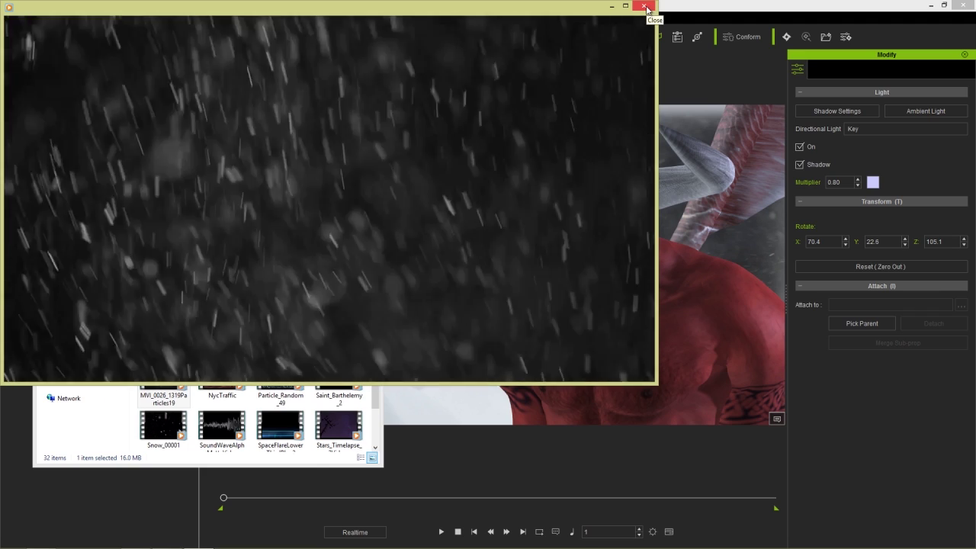
pyautogui.click(645, 7)
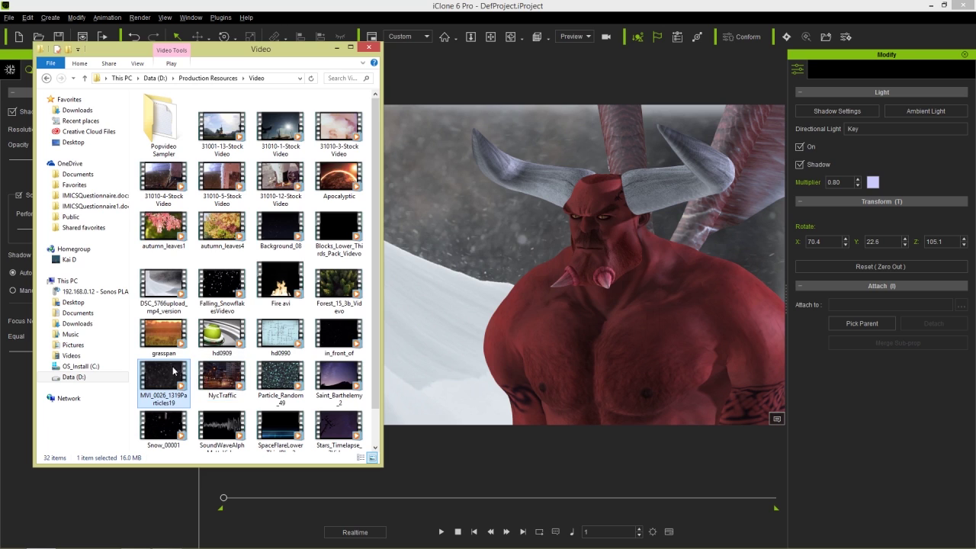
# Step: Add the MVI_0026_1319Particles19 video as an image layer scaled to about X 101, Y 100.7 to cover the frame, and preview it
pyautogui.moveTo(156, 381); pyautogui.dragTo(451, 302)
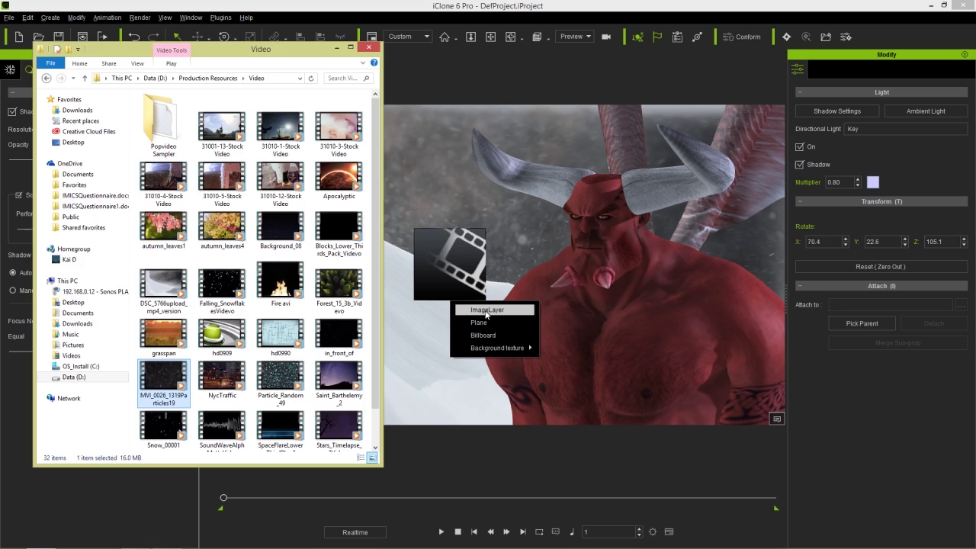
pyautogui.click(486, 310)
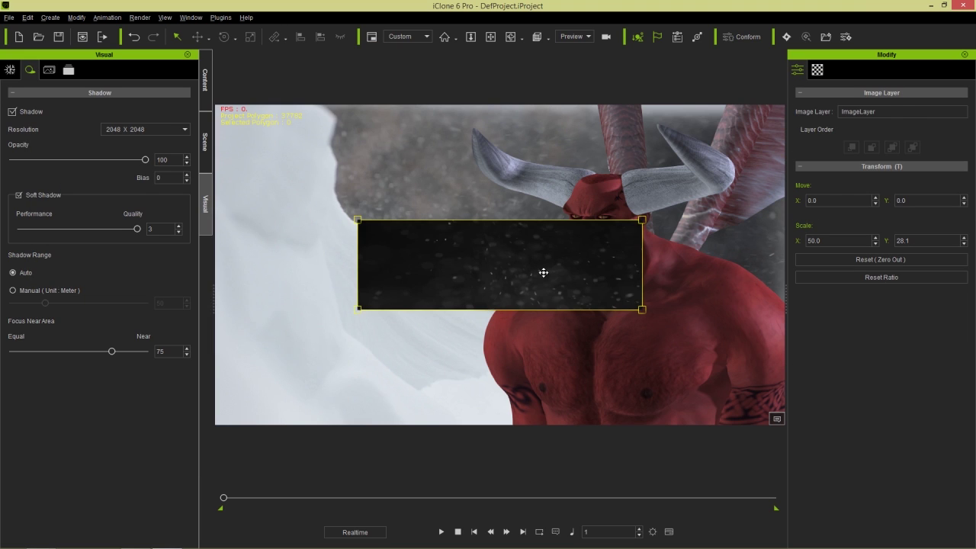
pyautogui.moveTo(547, 275); pyautogui.dragTo(405, 161)
pyautogui.moveTo(498, 193); pyautogui.dragTo(790, 425)
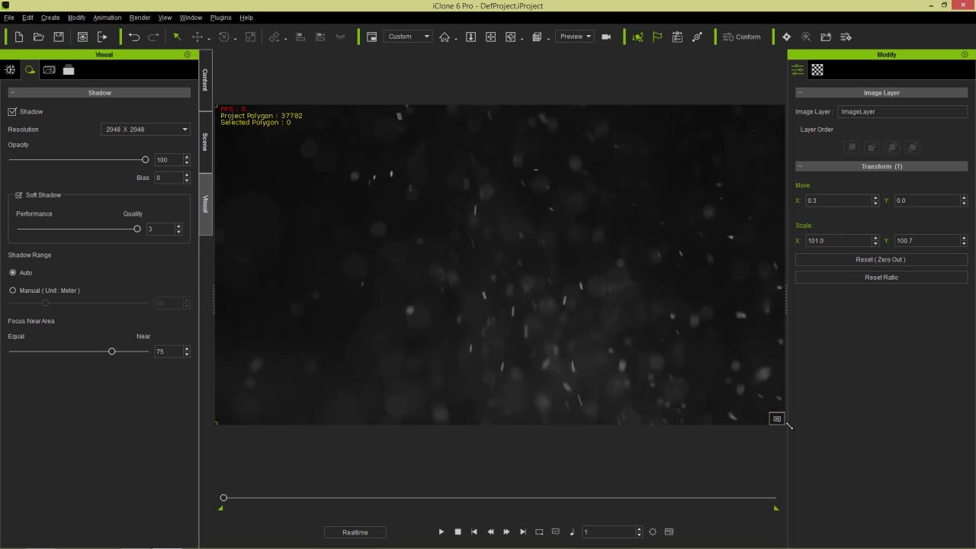
pyautogui.click(442, 532)
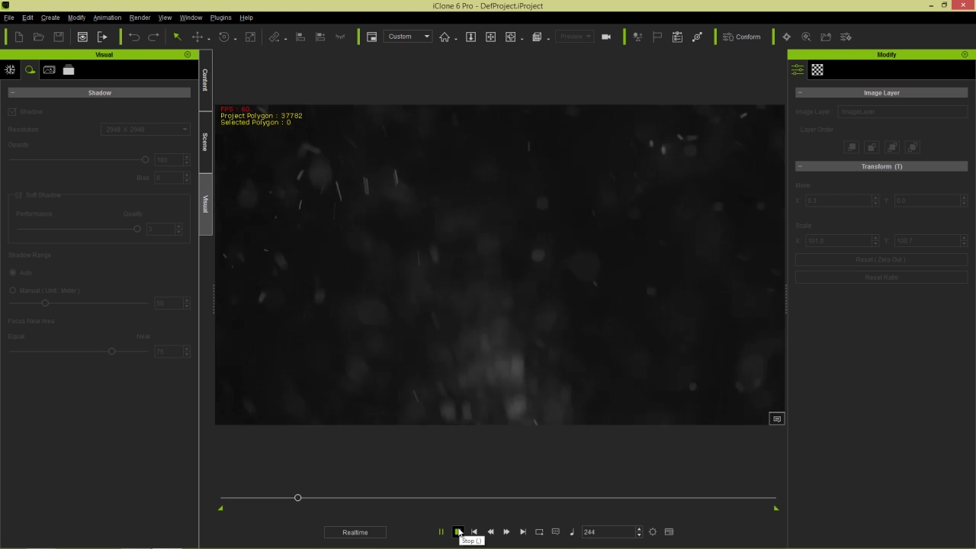
pyautogui.click(457, 531)
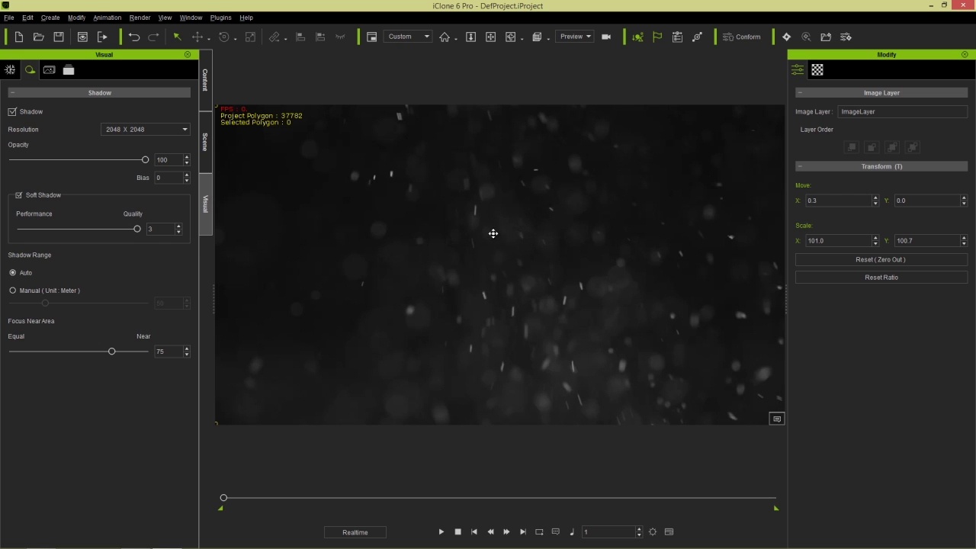
# Step: Load the MVI_0026_1319Particles19 video into the image layer's Opacity texture and play the scene to check the snow over Davos
pyautogui.click(206, 153)
pyautogui.click(56, 169)
pyautogui.click(58, 174)
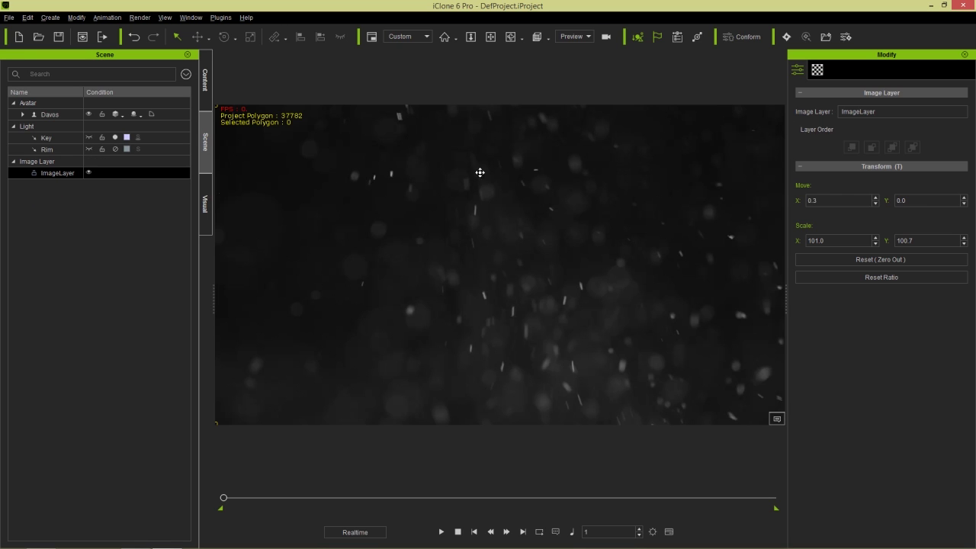
pyautogui.click(817, 70)
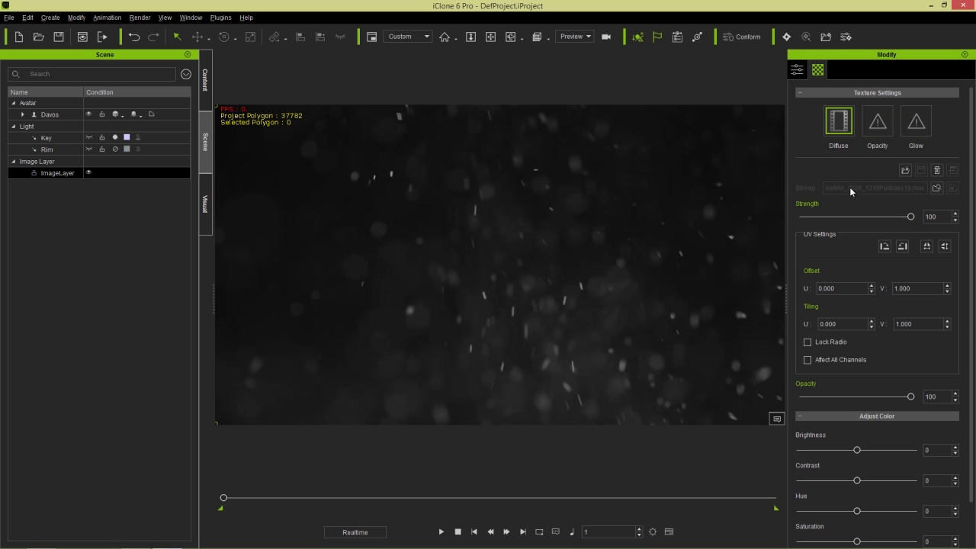
pyautogui.hotkey('alt', 'Tab')
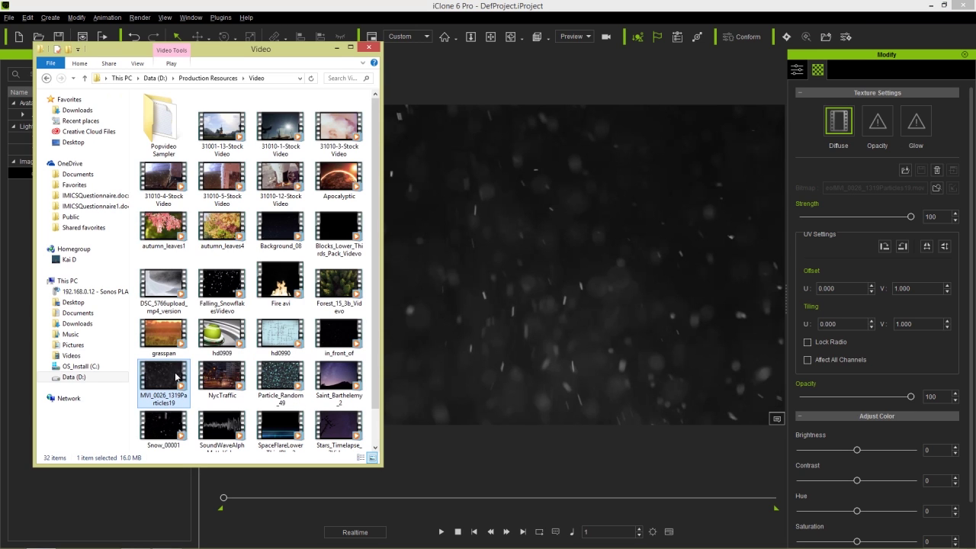
pyautogui.moveTo(169, 379); pyautogui.dragTo(877, 126)
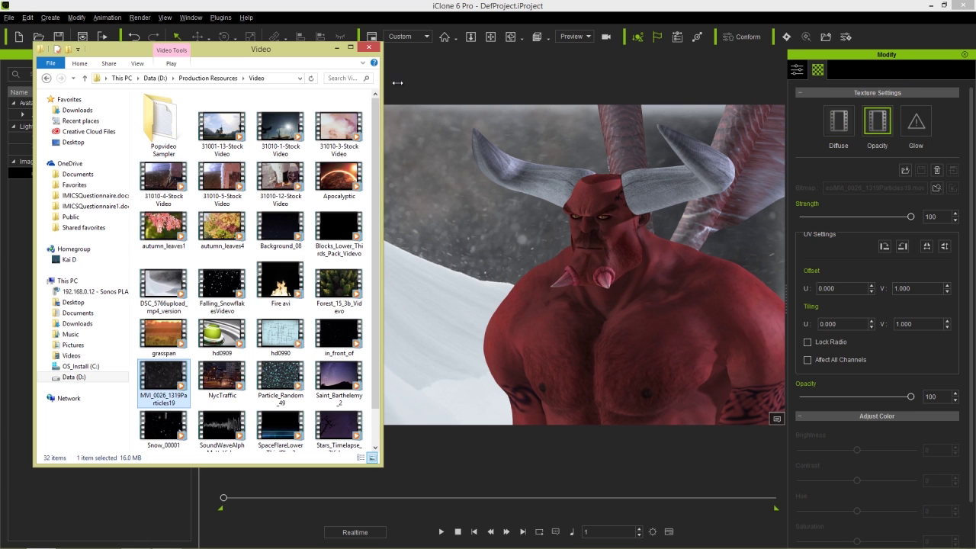
pyautogui.click(336, 47)
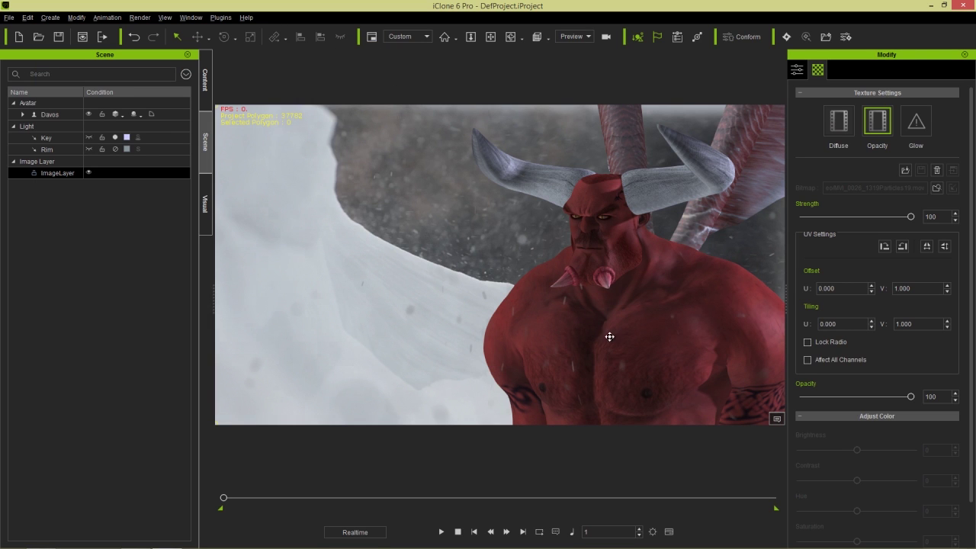
pyautogui.click(440, 531)
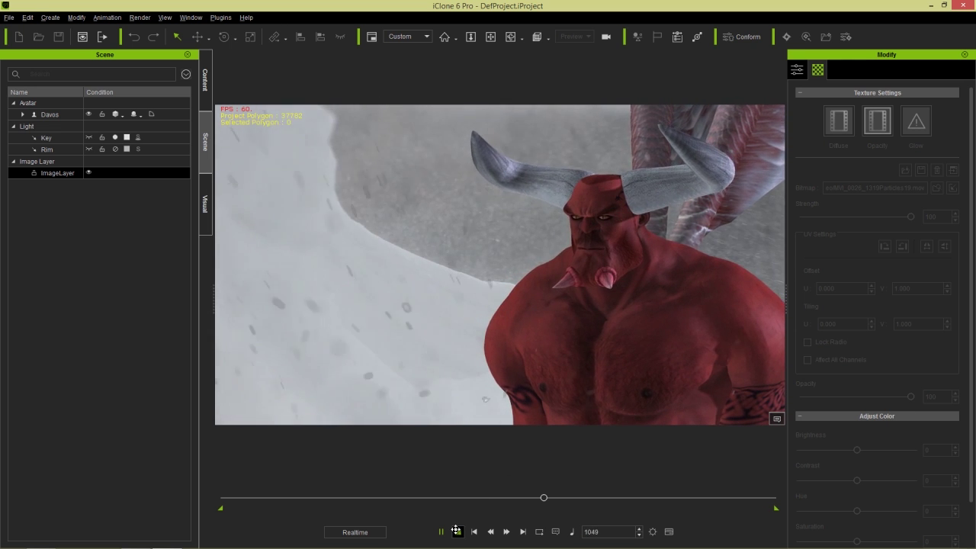
pyautogui.hotkey('ctrl', 'space')
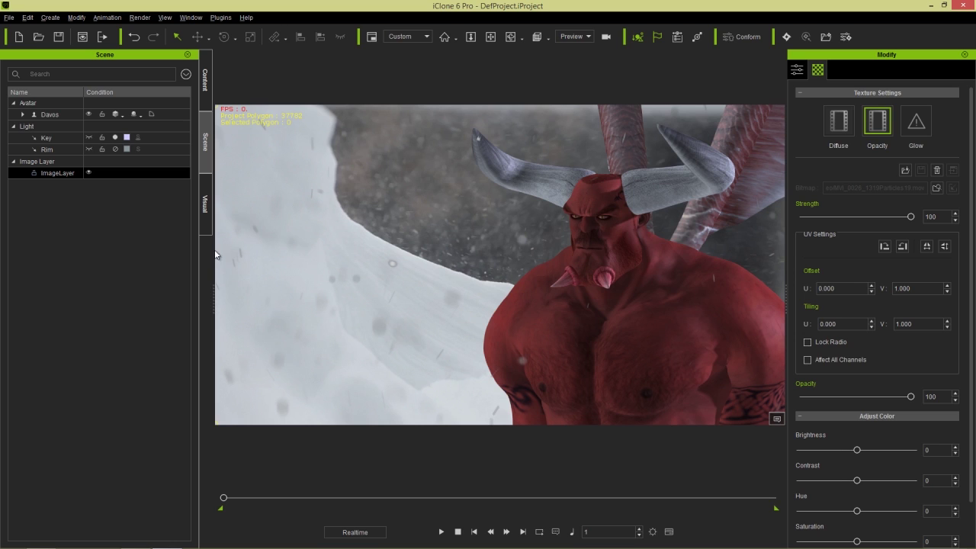
# Step: Lower the image based lighting strength to about 71 and play the scene again
pyautogui.click(207, 218)
pyautogui.click(9, 69)
pyautogui.moveTo(131, 300); pyautogui.dragTo(97, 306)
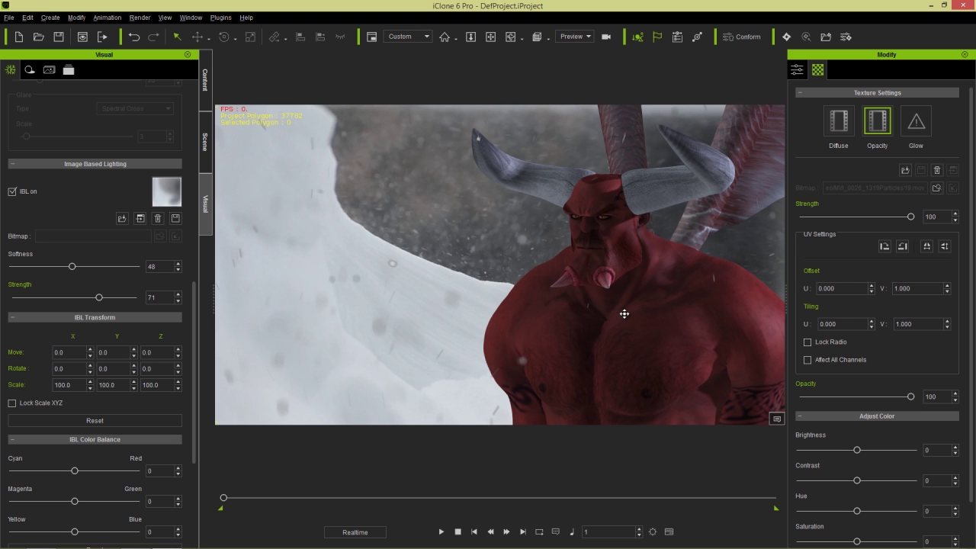
pyautogui.click(440, 532)
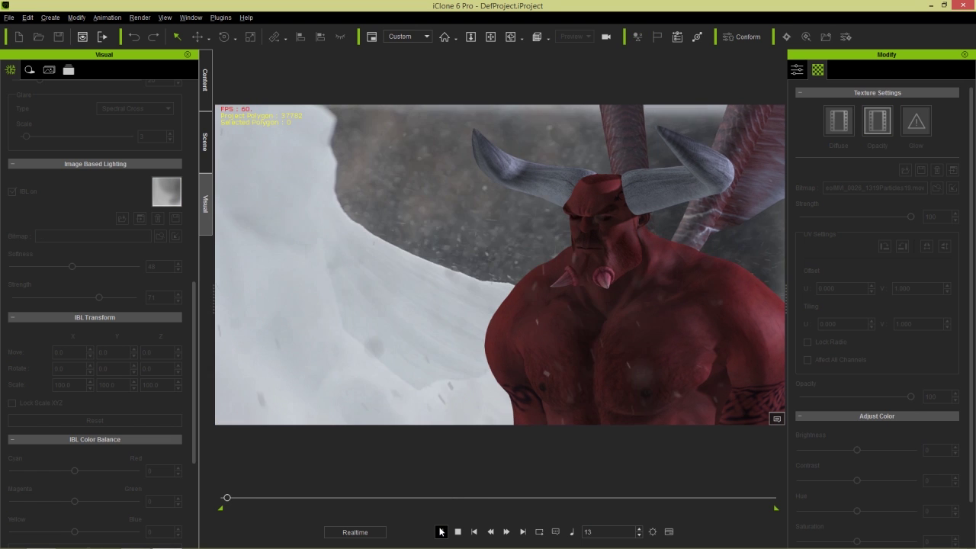